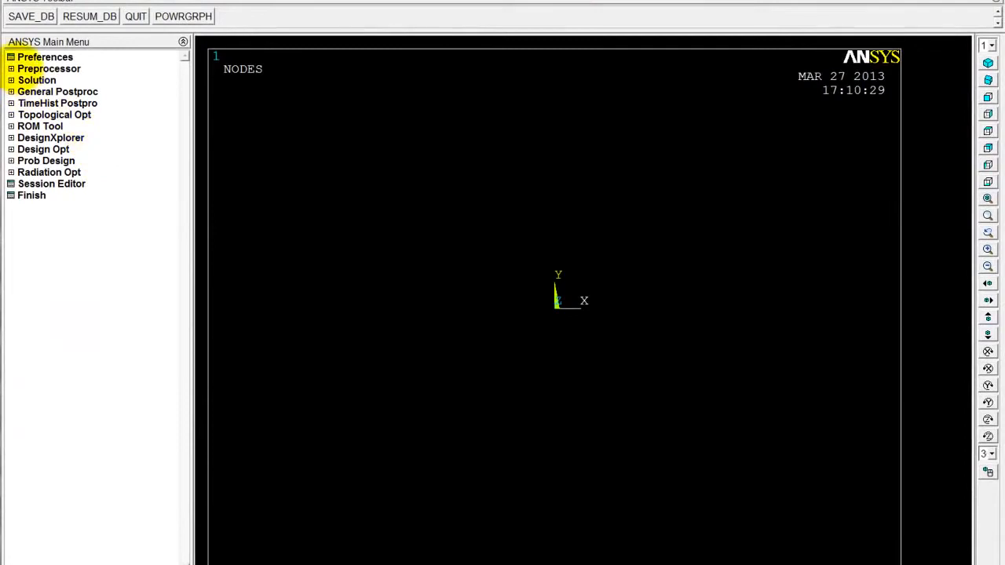
Add the structural solid element 8 node 183 as element type 1
{"action": "left_click", "coordinate": [22, 80]}
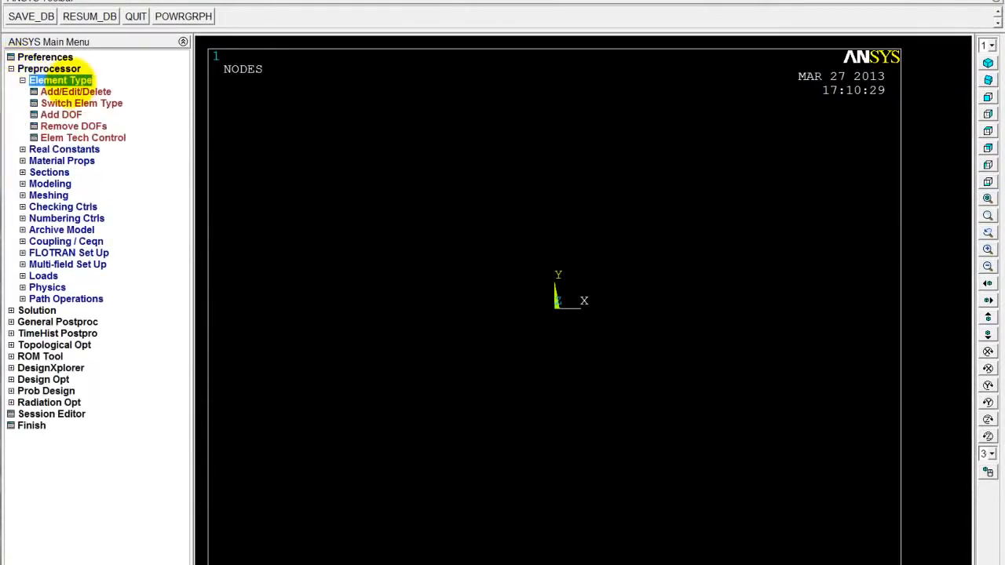
{"action": "left_click", "coordinate": [69, 90]}
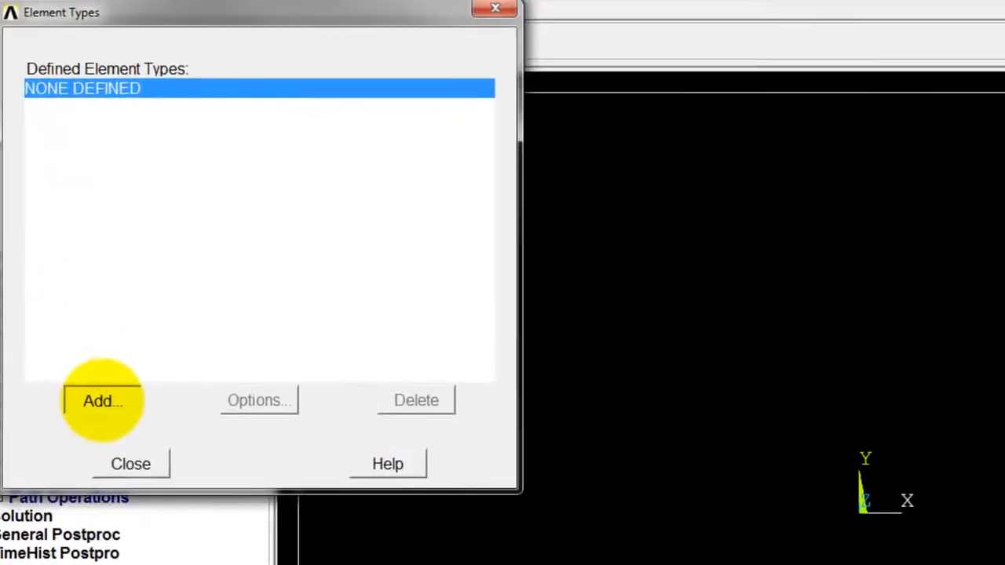
{"action": "left_click", "coordinate": [86, 233]}
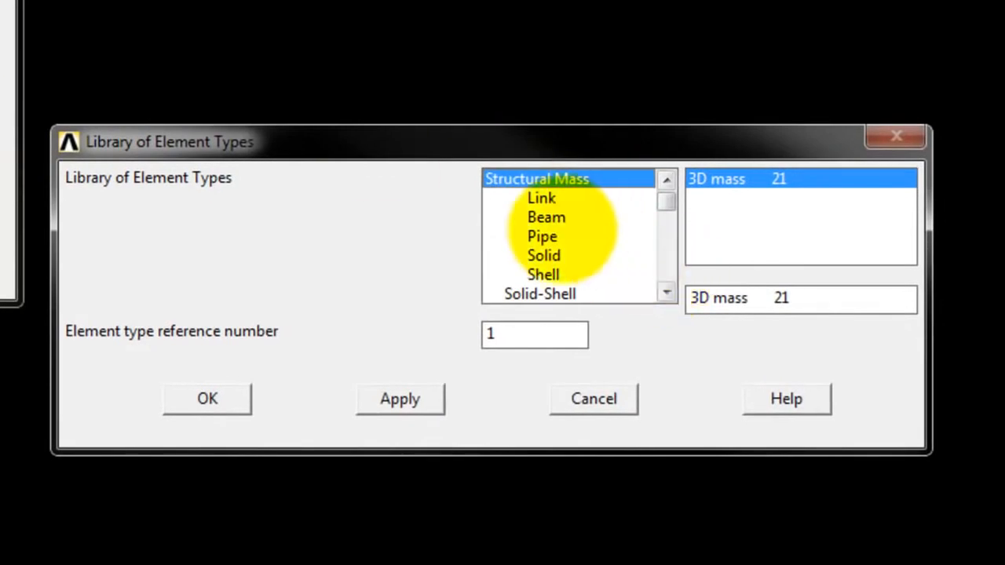
{"action": "left_click", "coordinate": [588, 255]}
{"action": "left_click", "coordinate": [765, 197]}
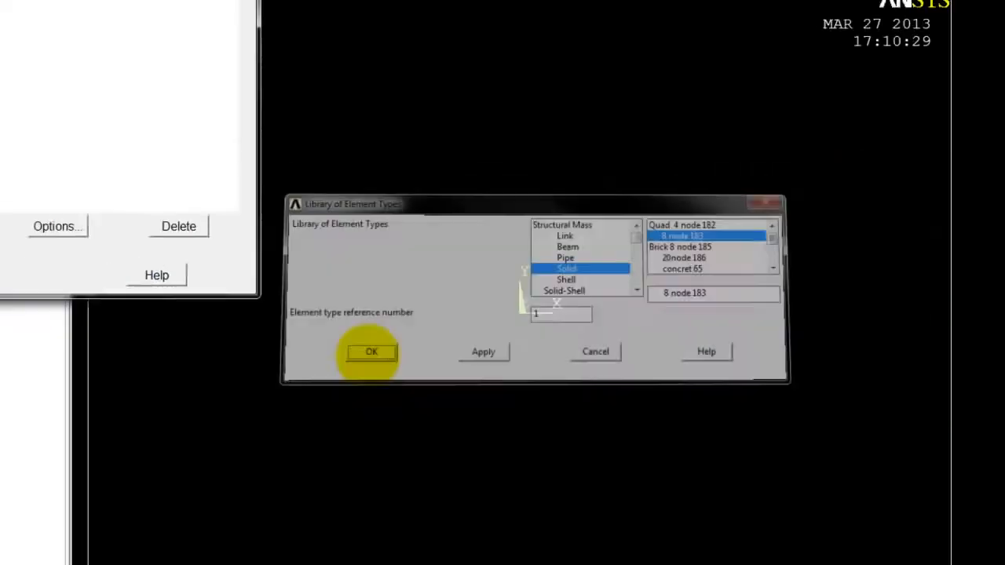
{"action": "left_click", "coordinate": [207, 399]}
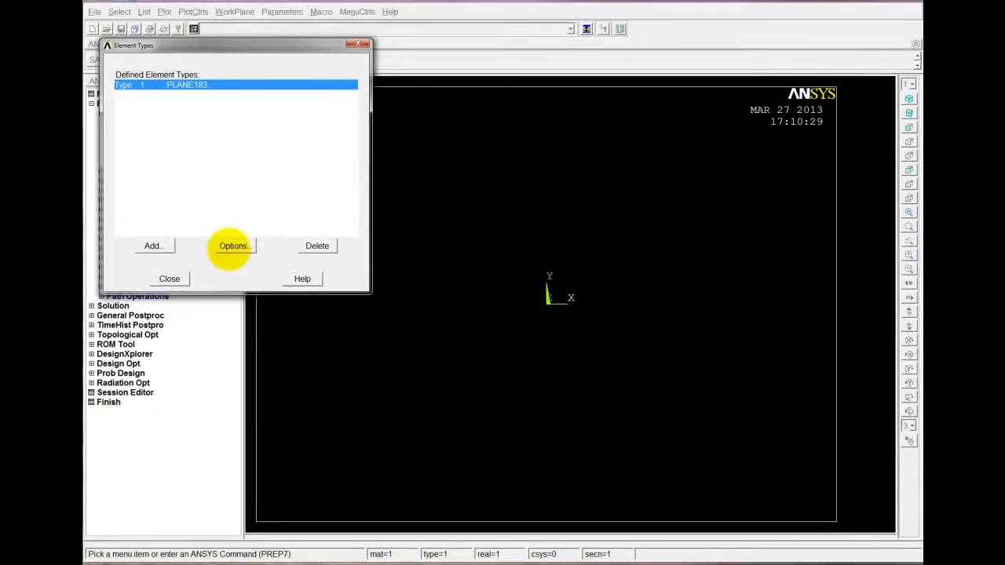
Set the PLANE183 element behavior to Plane strs w/thk and close the element type definitions
{"action": "left_click", "coordinate": [233, 245]}
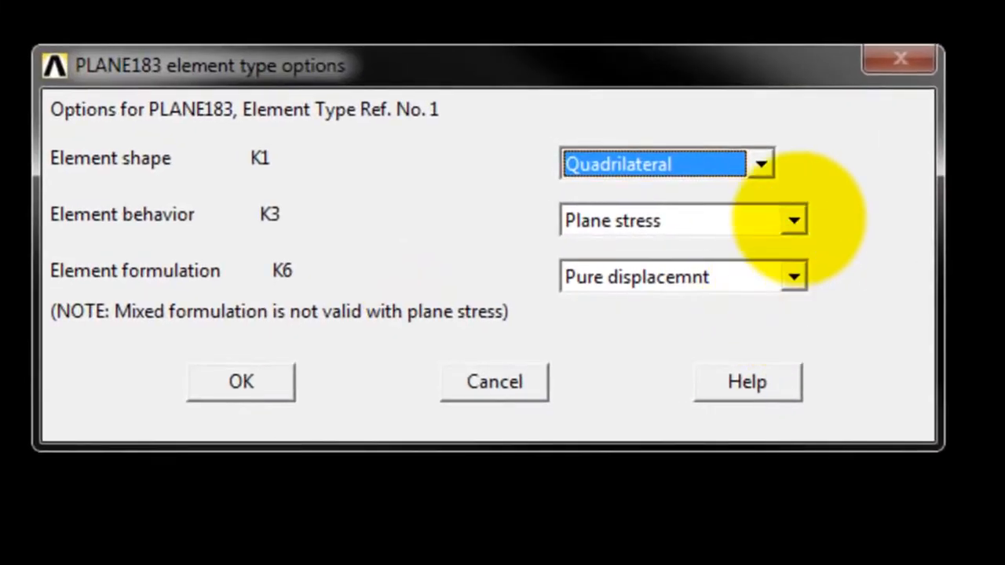
{"action": "left_click", "coordinate": [794, 220]}
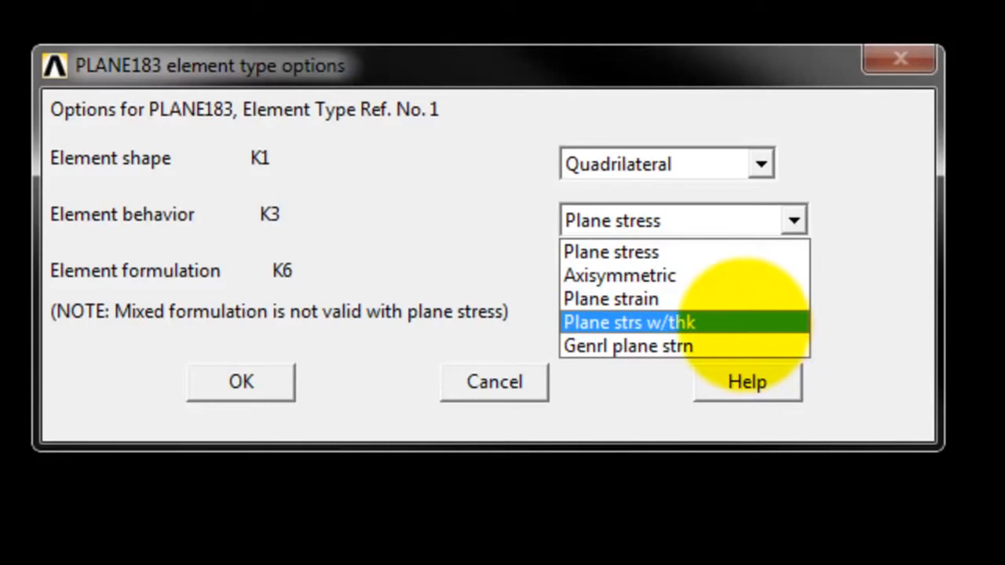
{"action": "left_click", "coordinate": [744, 320]}
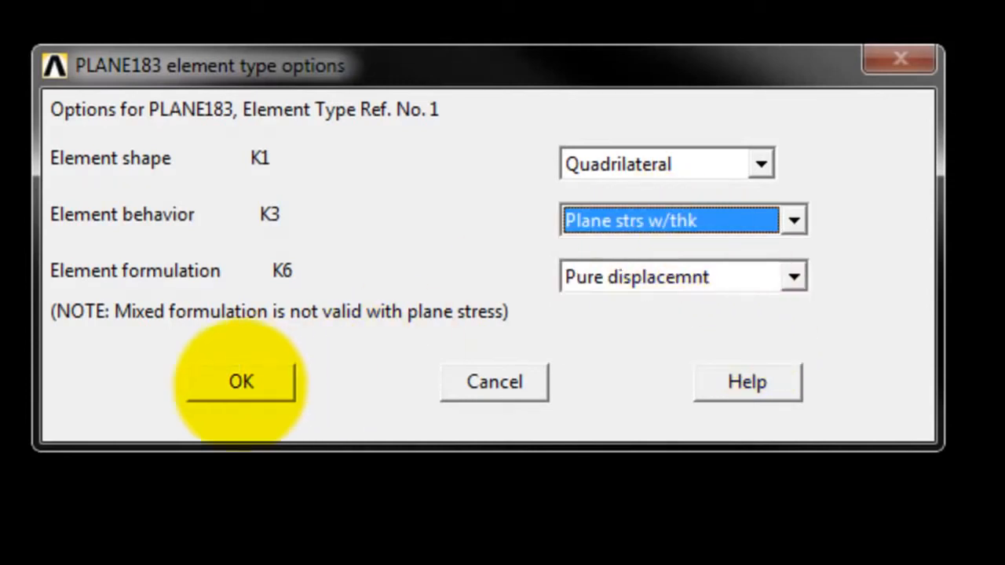
{"action": "left_click", "coordinate": [241, 382]}
{"action": "left_click", "coordinate": [105, 278]}
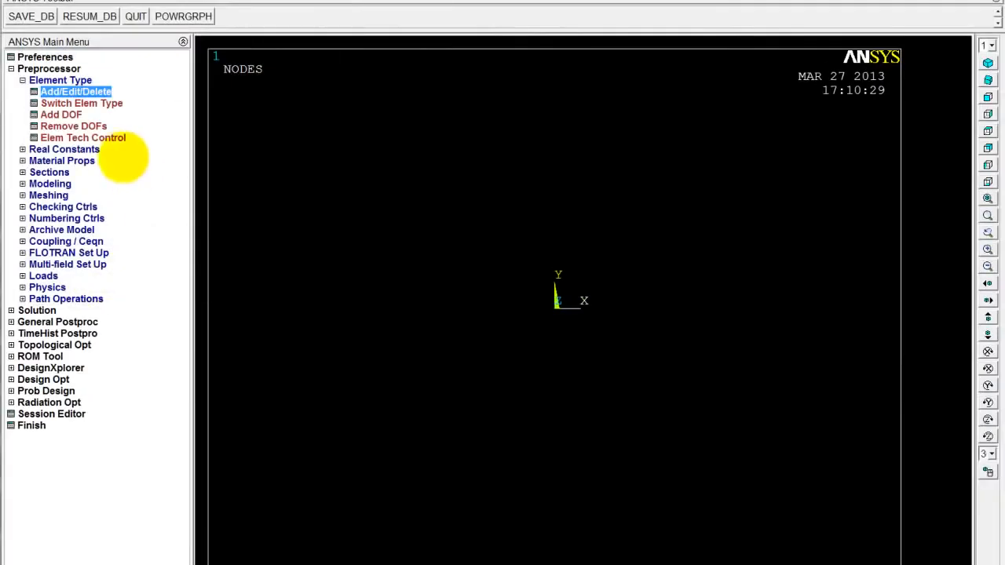
{"action": "left_click", "coordinate": [39, 80]}
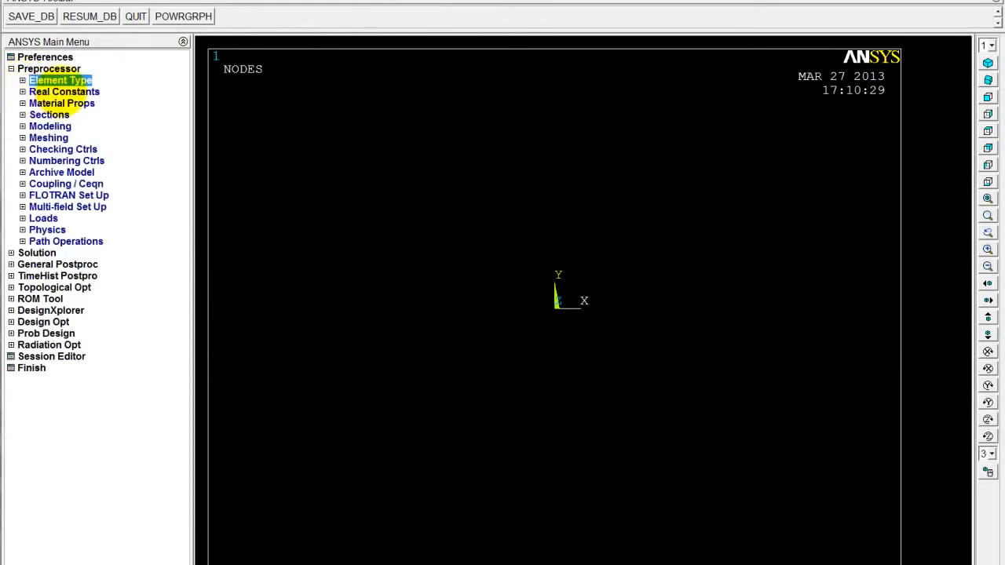
Add real constant set 1 for PLANE183 with a thickness of 0.001
{"action": "left_click", "coordinate": [64, 92]}
{"action": "left_click", "coordinate": [75, 103]}
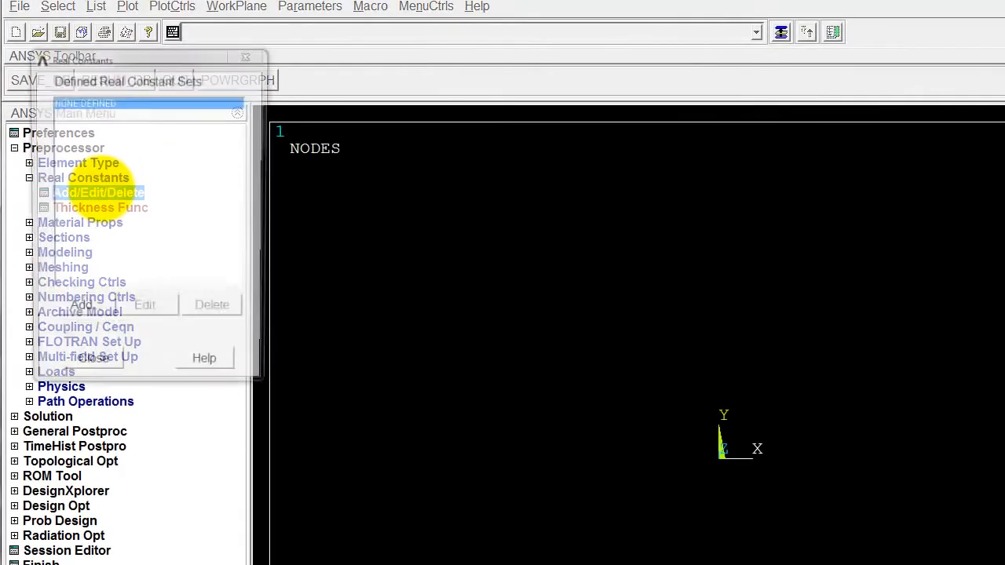
{"action": "left_click", "coordinate": [85, 306]}
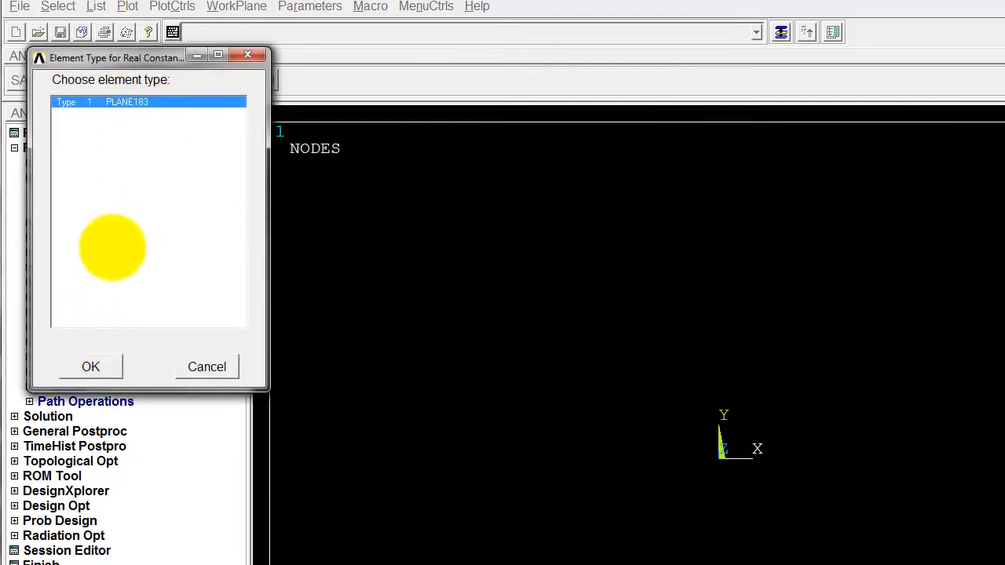
{"action": "left_click", "coordinate": [90, 367]}
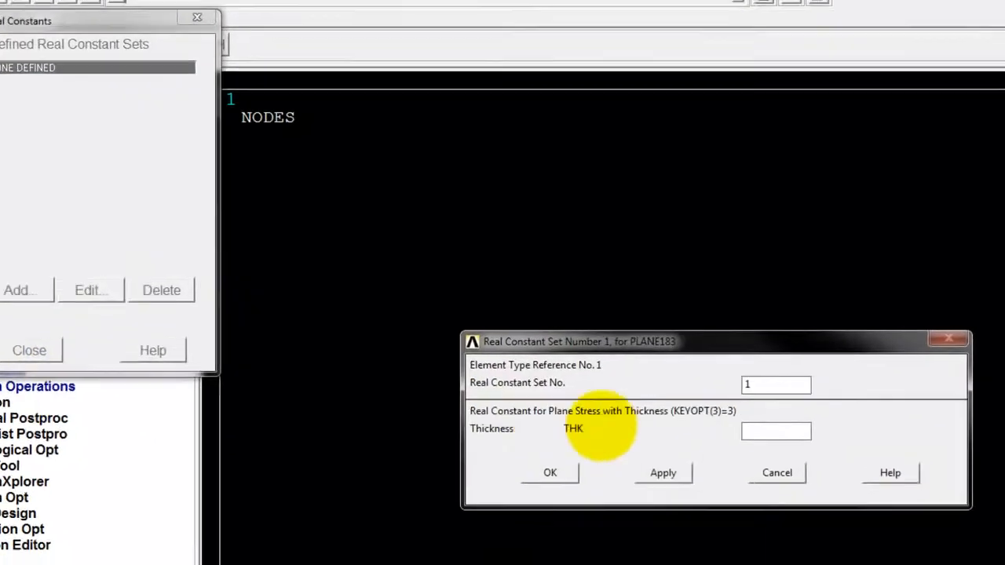
{"action": "left_click", "coordinate": [792, 442]}
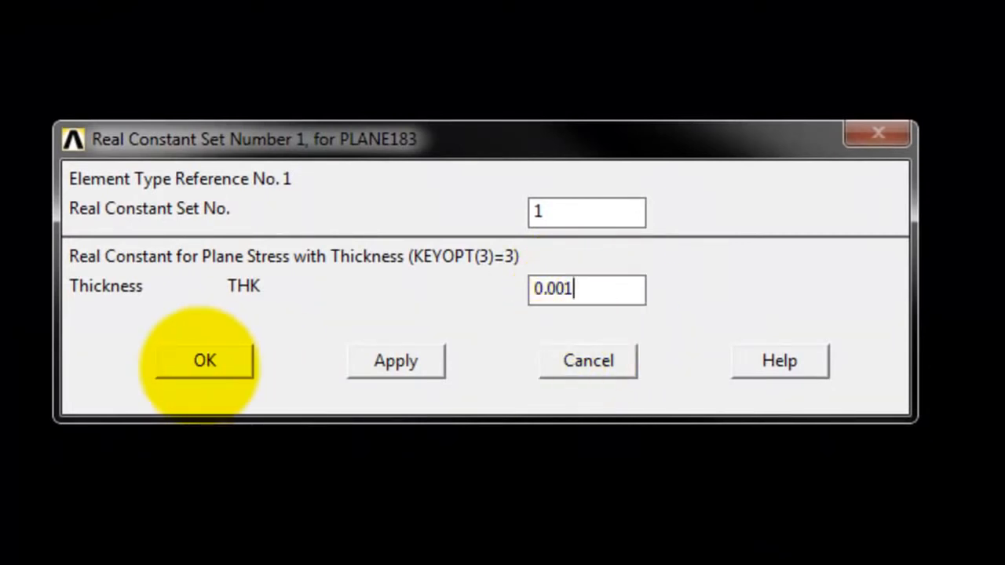
{"action": "left_click", "coordinate": [204, 360]}
{"action": "left_click", "coordinate": [49, 233]}
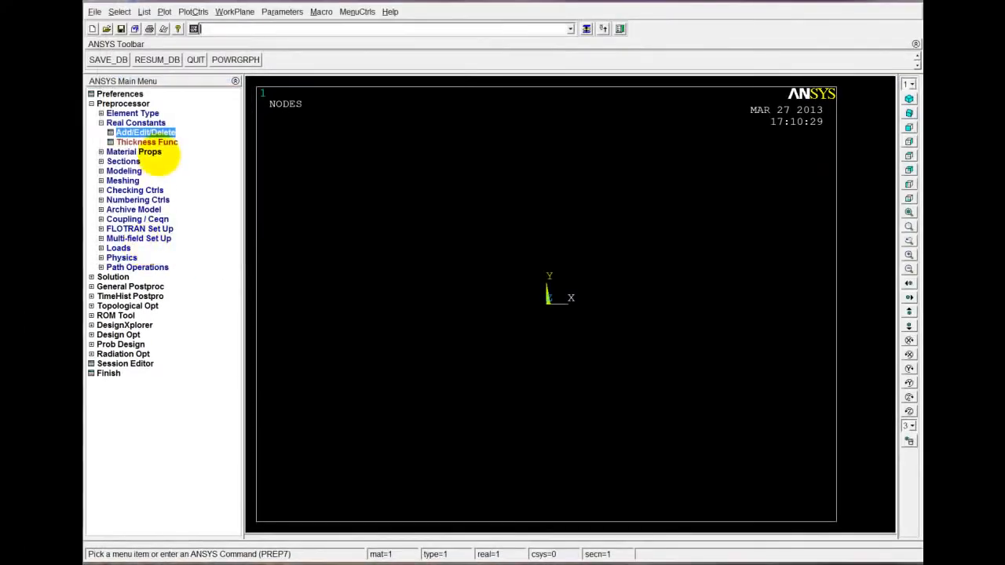
{"action": "left_click", "coordinate": [100, 122]}
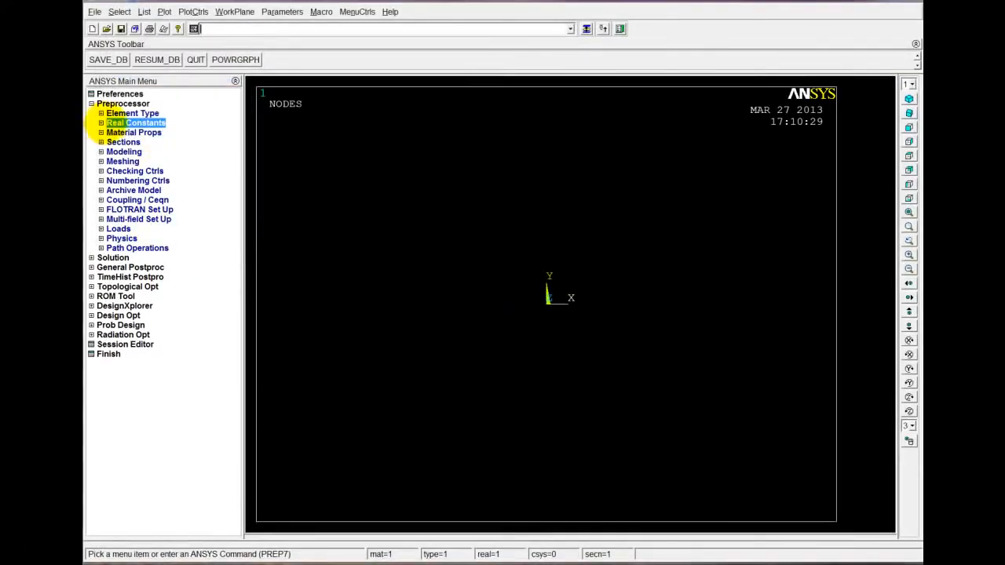
Define material model 1 as structural linear elastic isotropic with EX 210e9 and PRXY 0.3
{"action": "left_click", "coordinate": [156, 132]}
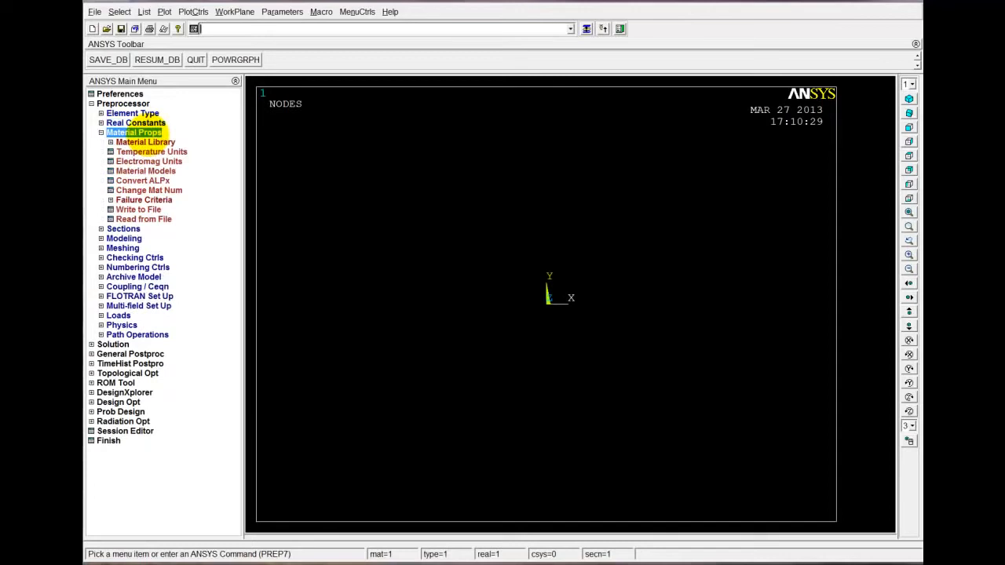
{"action": "double_click", "coordinate": [157, 170]}
{"action": "double_click", "coordinate": [574, 265]}
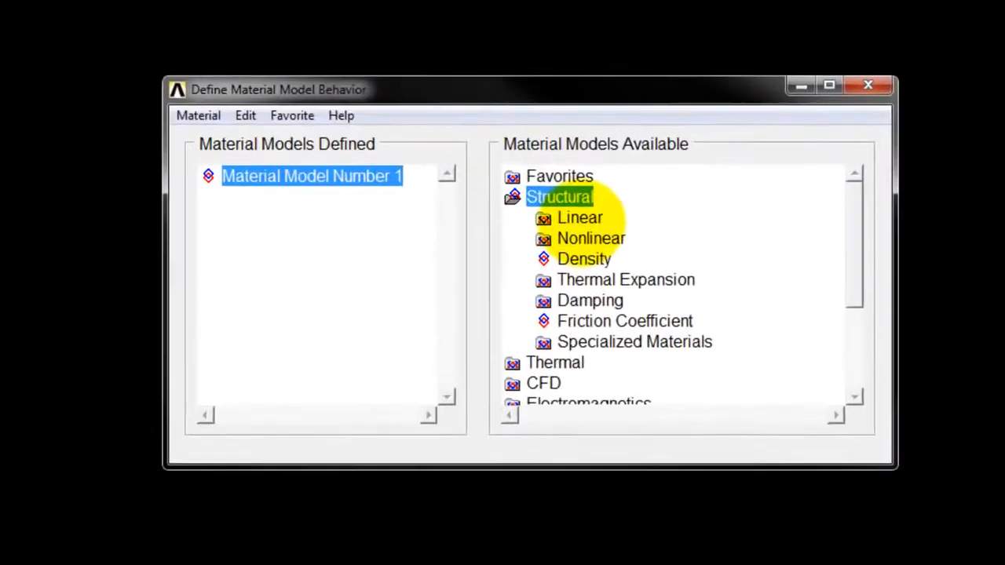
{"action": "double_click", "coordinate": [585, 276]}
{"action": "double_click", "coordinate": [613, 232]}
{"action": "double_click", "coordinate": [624, 254]}
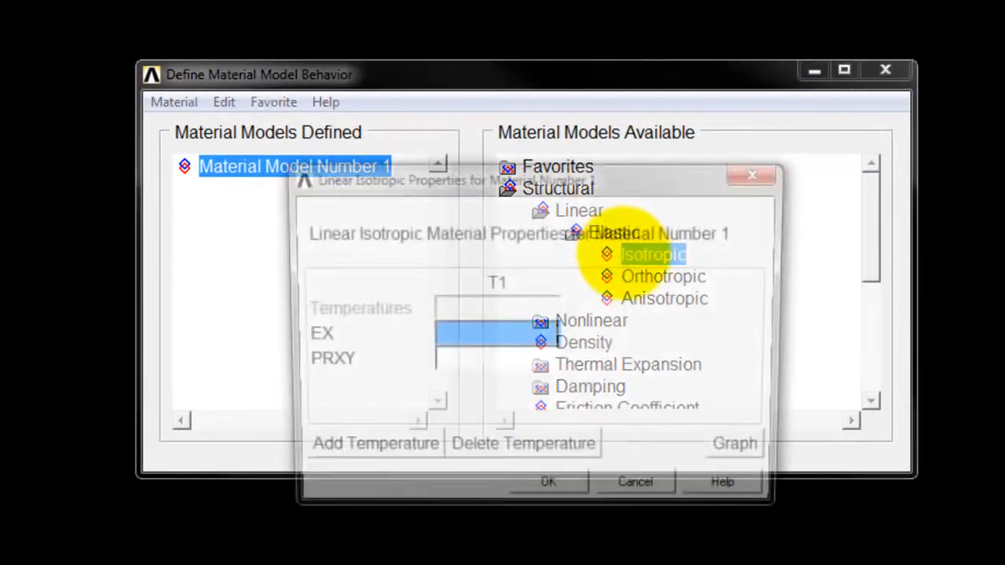
{"action": "type", "text": "2"}
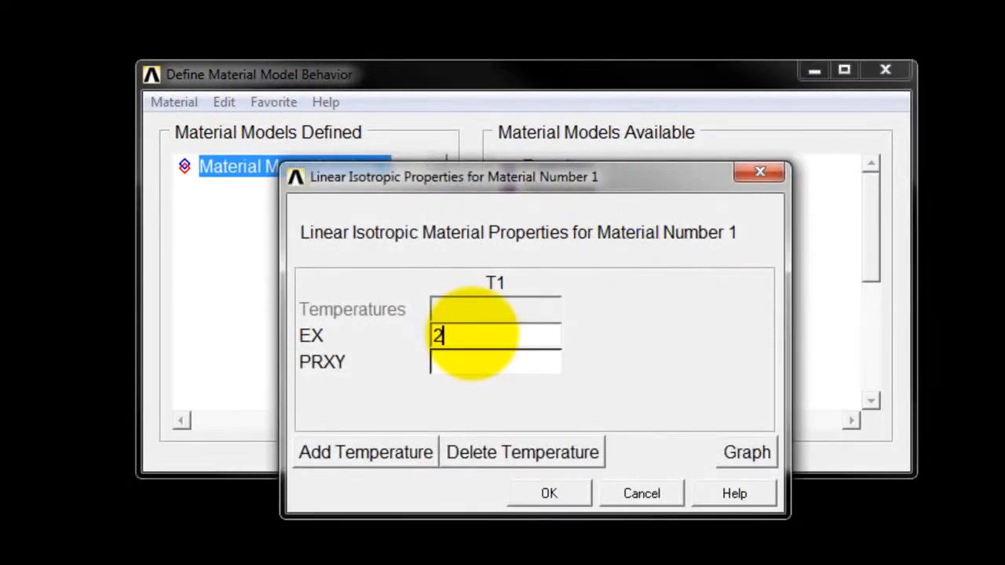
{"action": "type", "text": "10e9"}
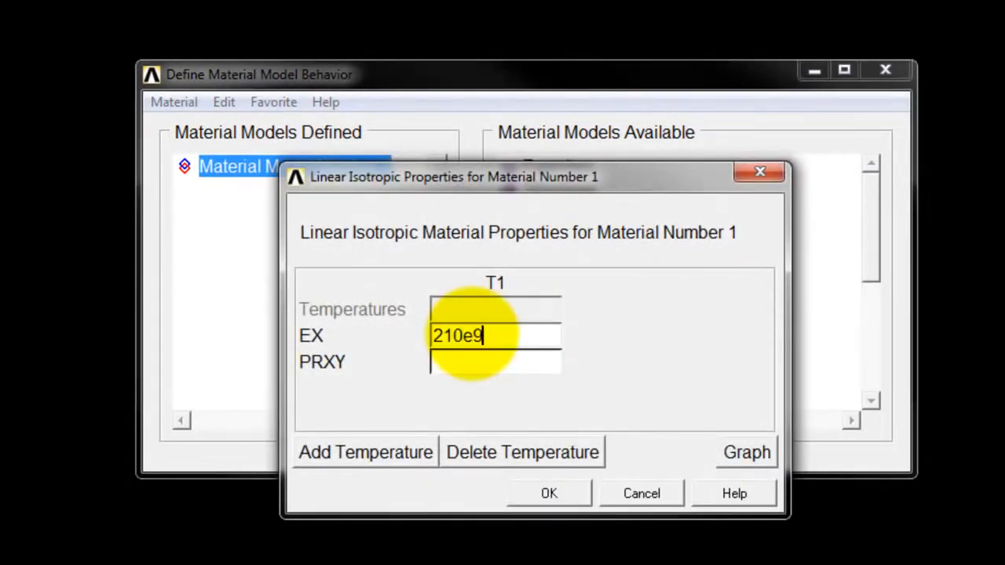
{"action": "left_click", "coordinate": [476, 361]}
{"action": "type", "text": "0"}
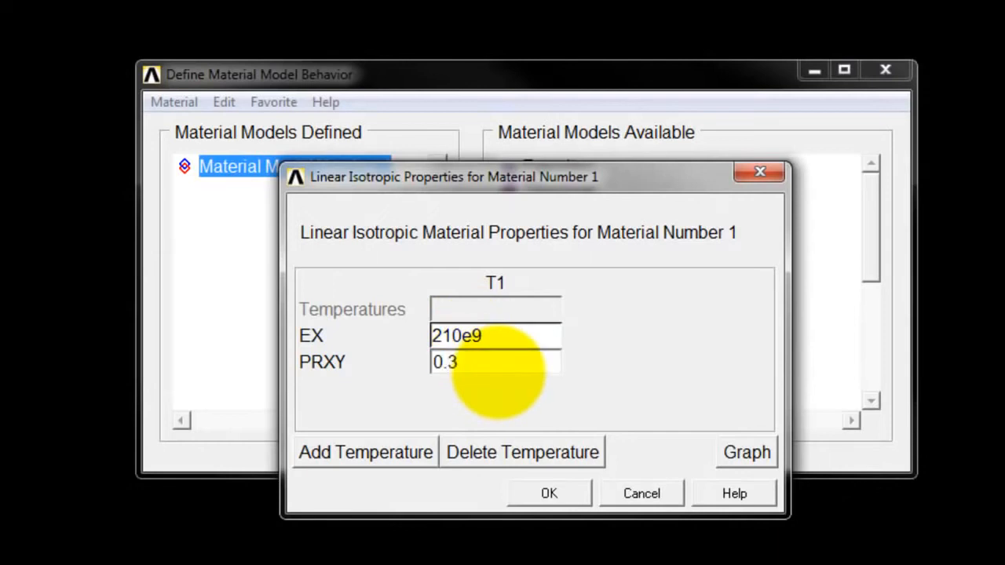
{"action": "type", "text": ".3"}
{"action": "left_click", "coordinate": [549, 492]}
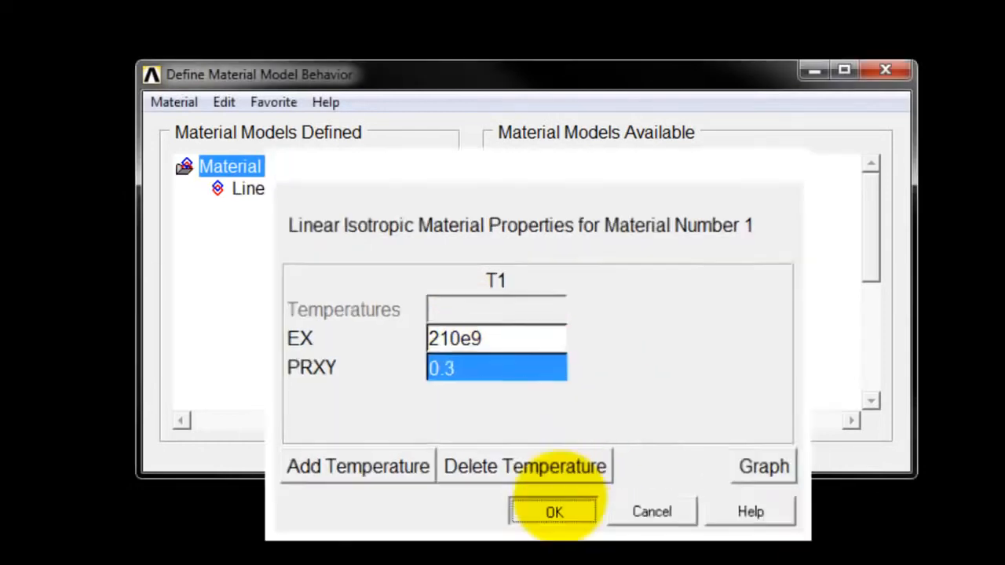
{"action": "left_click", "coordinate": [885, 70]}
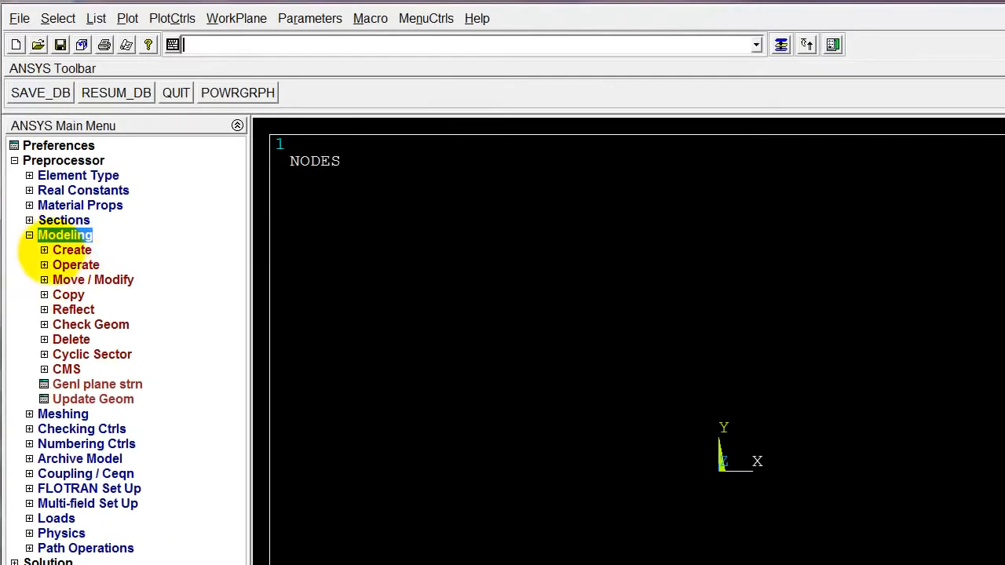
Create a rectangular area by two corners at WP X 0, WP Y 0 with width 0.1 and height 0.1
{"action": "left_click", "coordinate": [47, 250]}
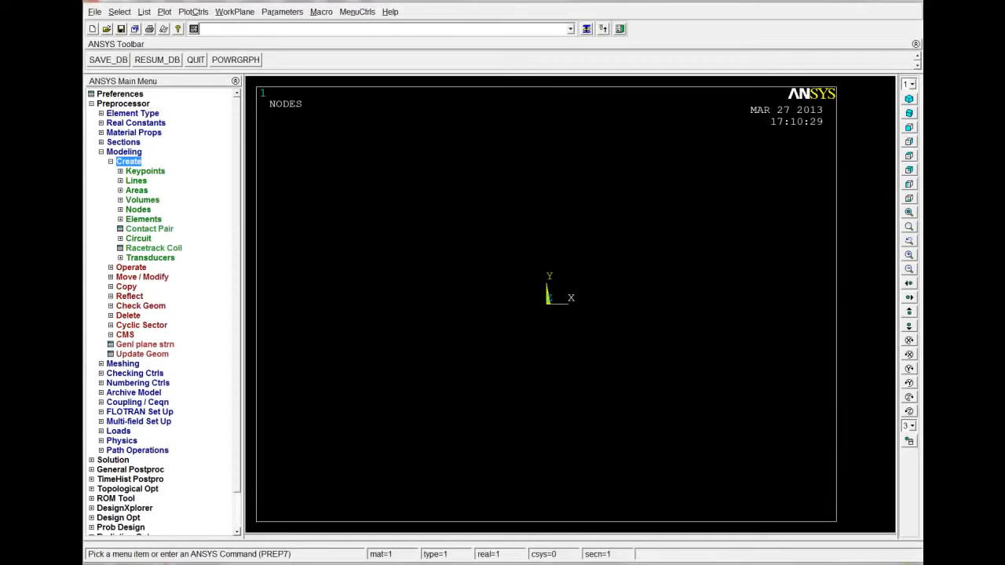
{"action": "left_click", "coordinate": [137, 190]}
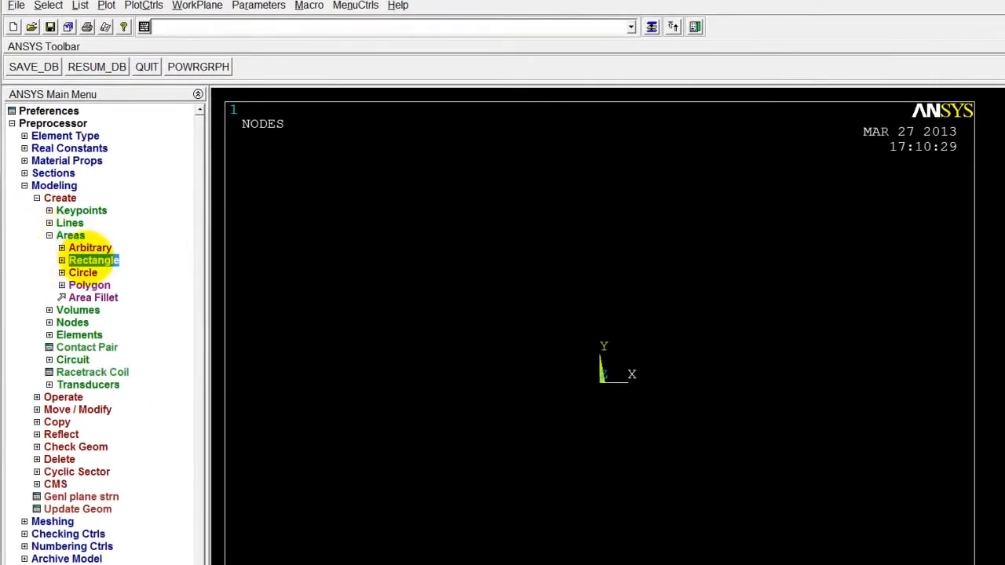
{"action": "left_click", "coordinate": [93, 260]}
{"action": "left_click", "coordinate": [114, 272]}
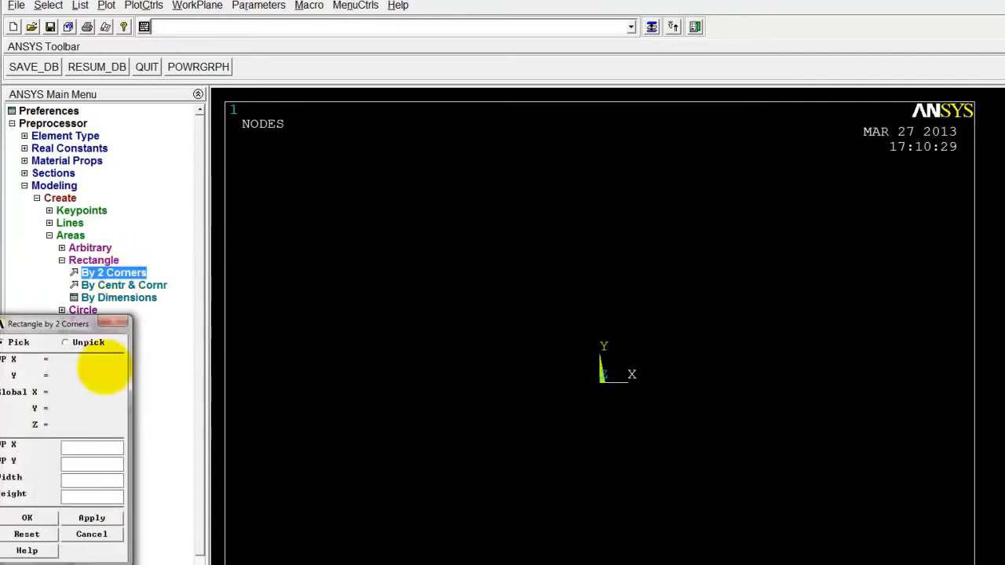
{"action": "left_click", "coordinate": [100, 447]}
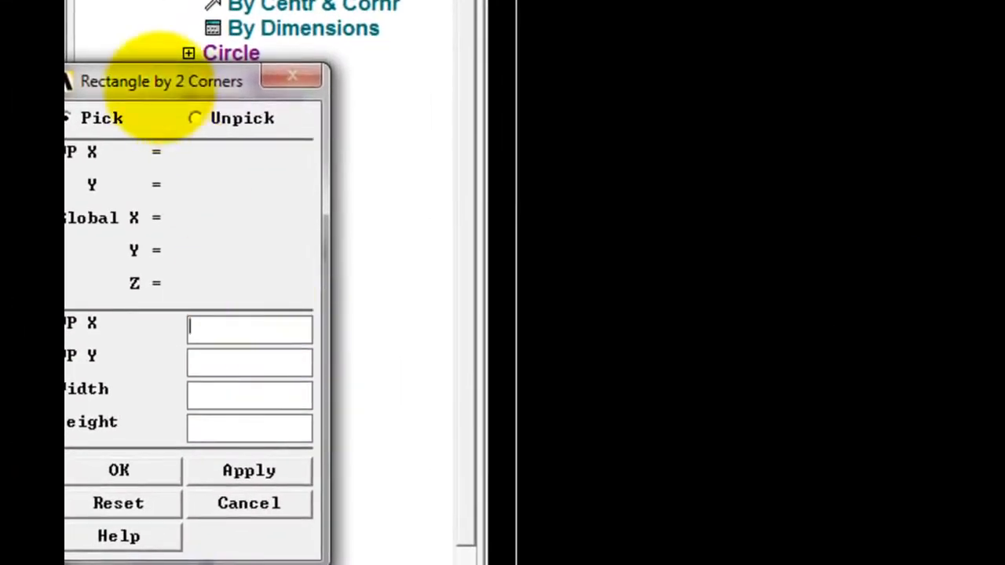
{"action": "left_click_drag", "start_coordinate": [157, 79], "coordinate": [259, 73]}
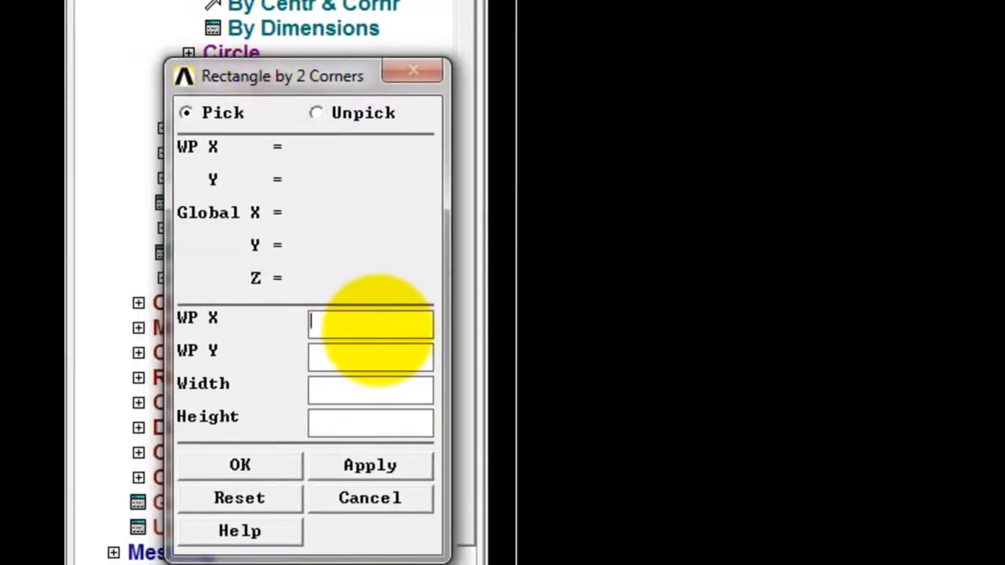
{"action": "left_click", "coordinate": [378, 352]}
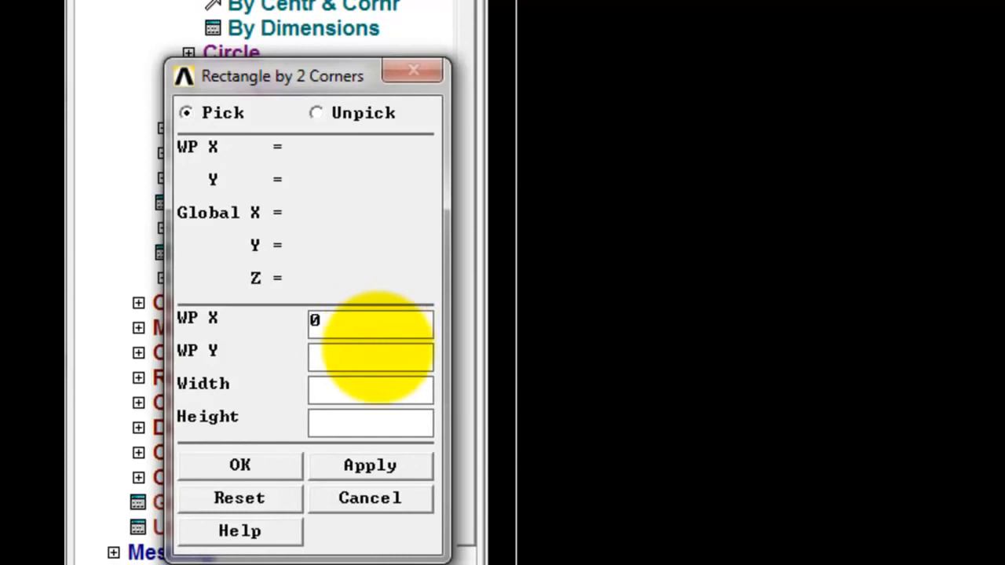
{"action": "left_click", "coordinate": [395, 384]}
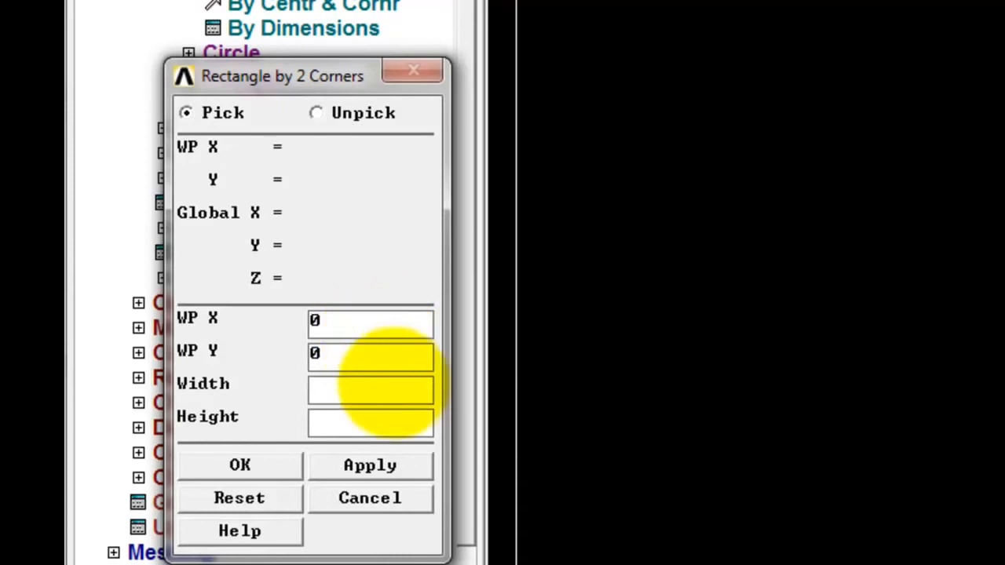
{"action": "left_click", "coordinate": [423, 416]}
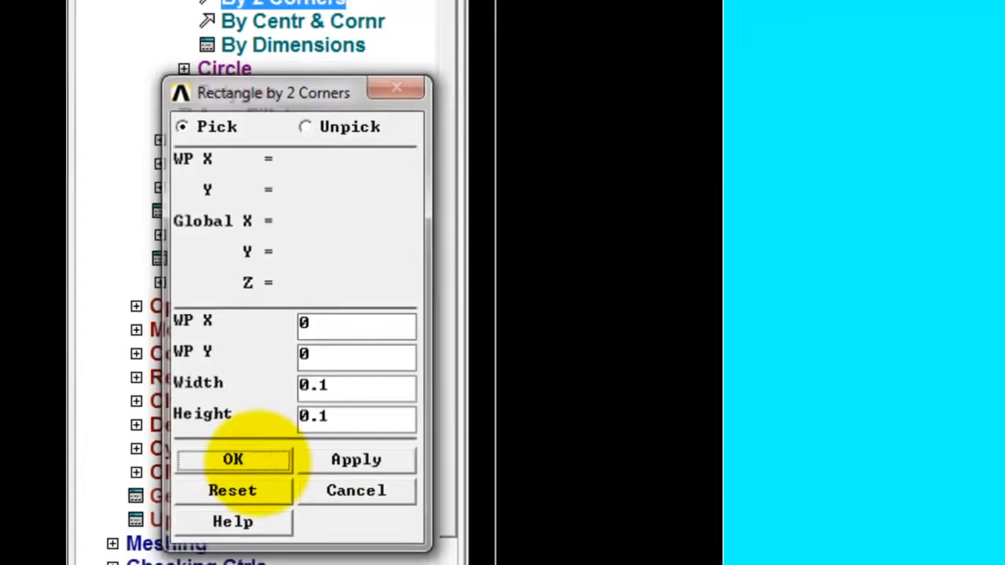
{"action": "left_click", "coordinate": [240, 465]}
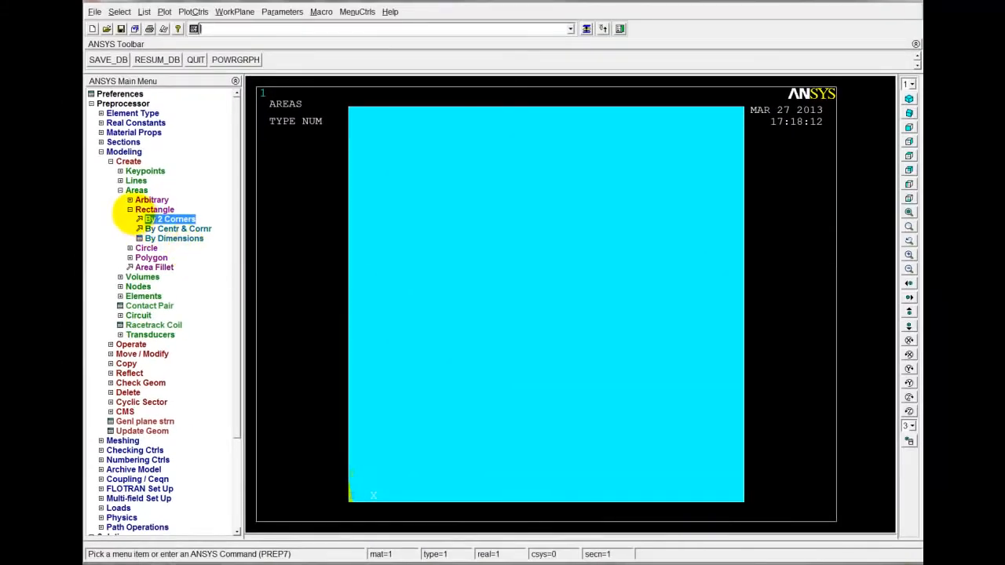
{"action": "left_click", "coordinate": [130, 210]}
Create a solid circular area centered at WP X 0.05, WP Y 0.05 with radius 0.01
{"action": "left_click", "coordinate": [131, 219]}
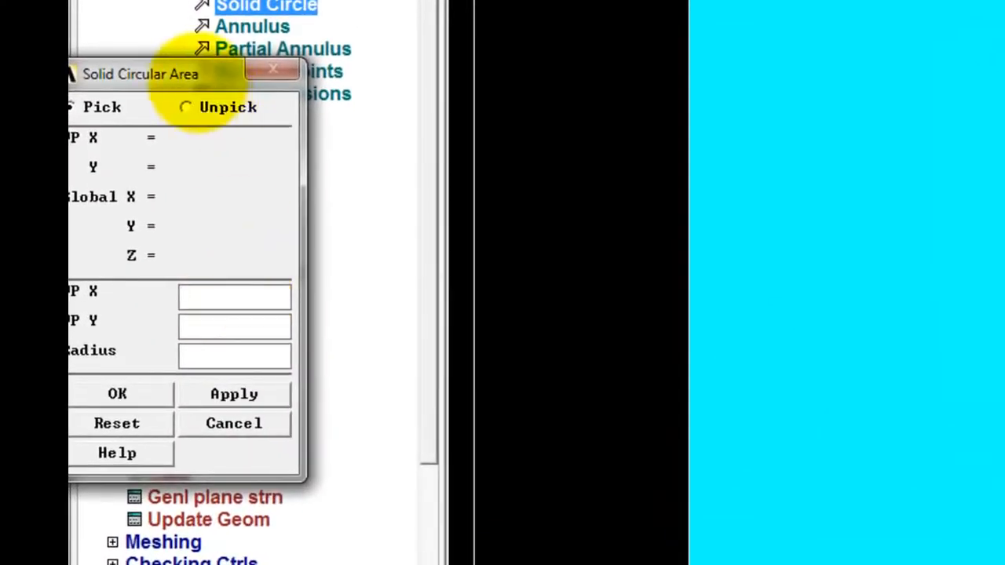
{"action": "left_click_drag", "start_coordinate": [200, 96], "coordinate": [290, 92]}
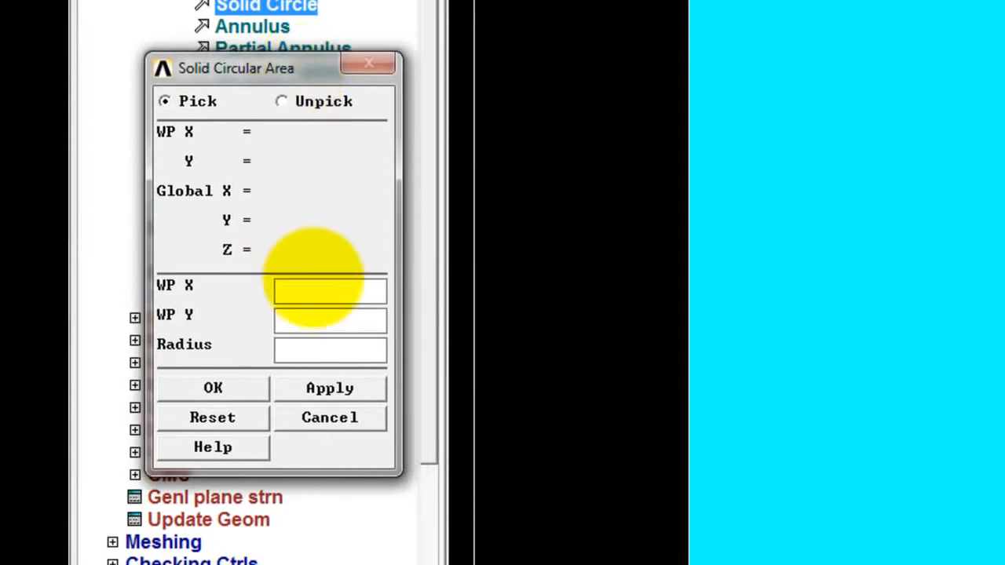
{"action": "left_click", "coordinate": [330, 289]}
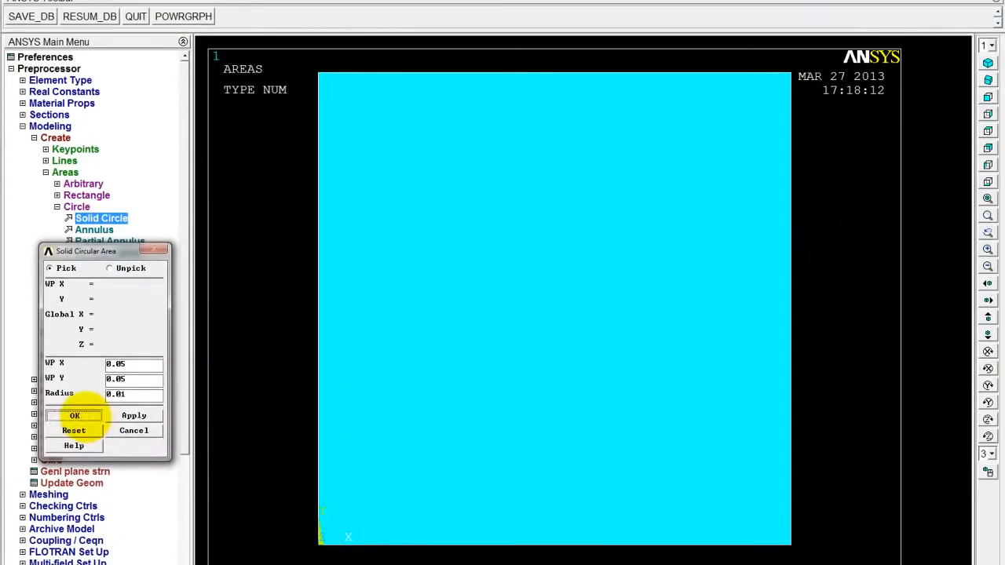
{"action": "left_click", "coordinate": [213, 388]}
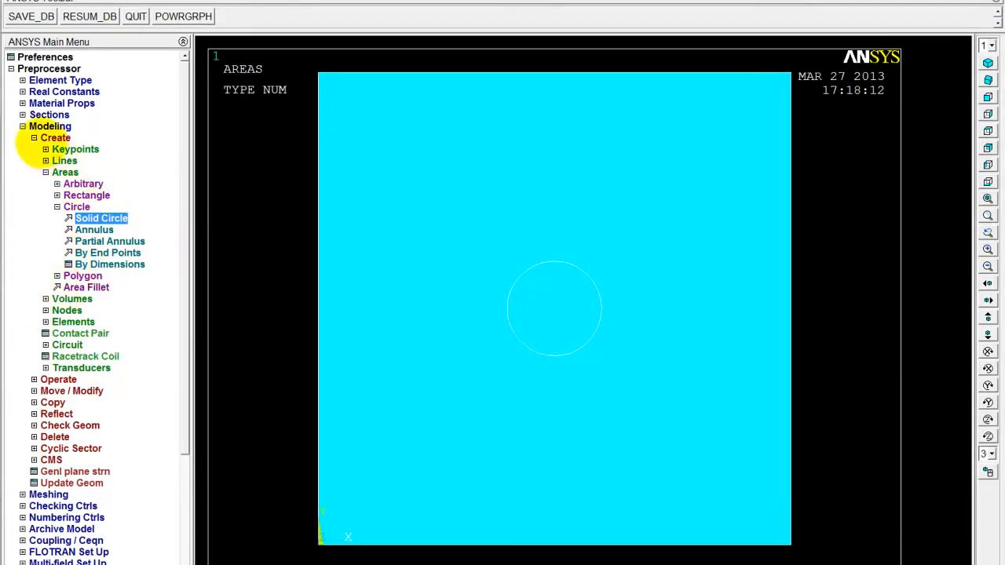
Delete the central circular area together with its lines and keypoints, and replot the model areas
{"action": "left_click", "coordinate": [44, 137]}
{"action": "left_click", "coordinate": [43, 207]}
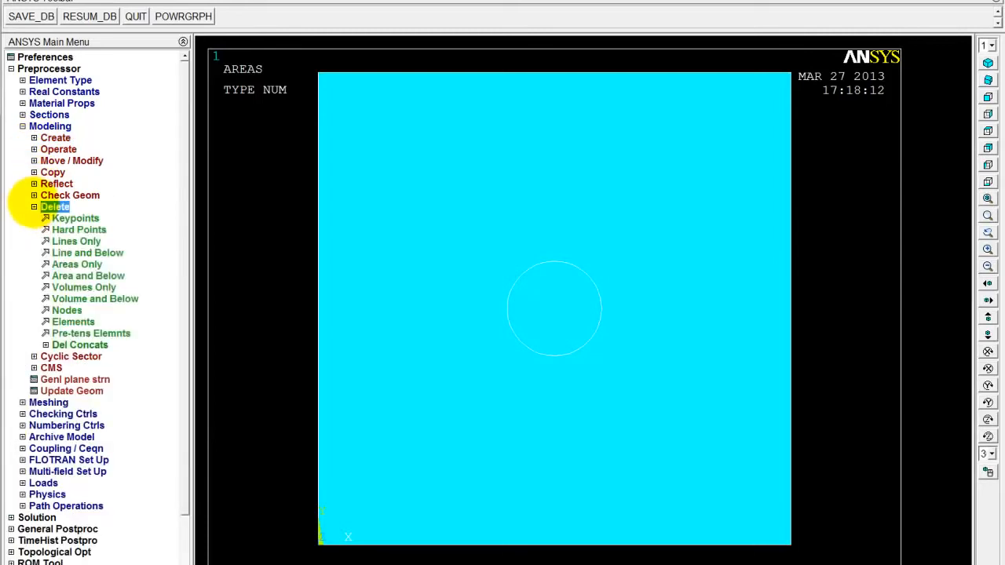
{"action": "left_click", "coordinate": [88, 275]}
{"action": "left_click", "coordinate": [554, 314]}
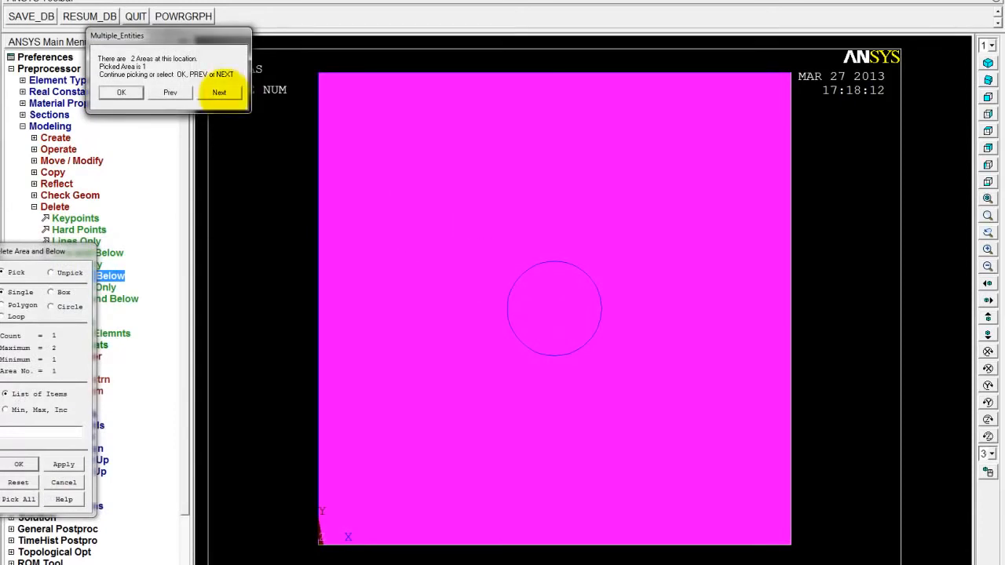
{"action": "left_click", "coordinate": [219, 92]}
{"action": "left_click", "coordinate": [120, 92]}
{"action": "left_click", "coordinate": [18, 464]}
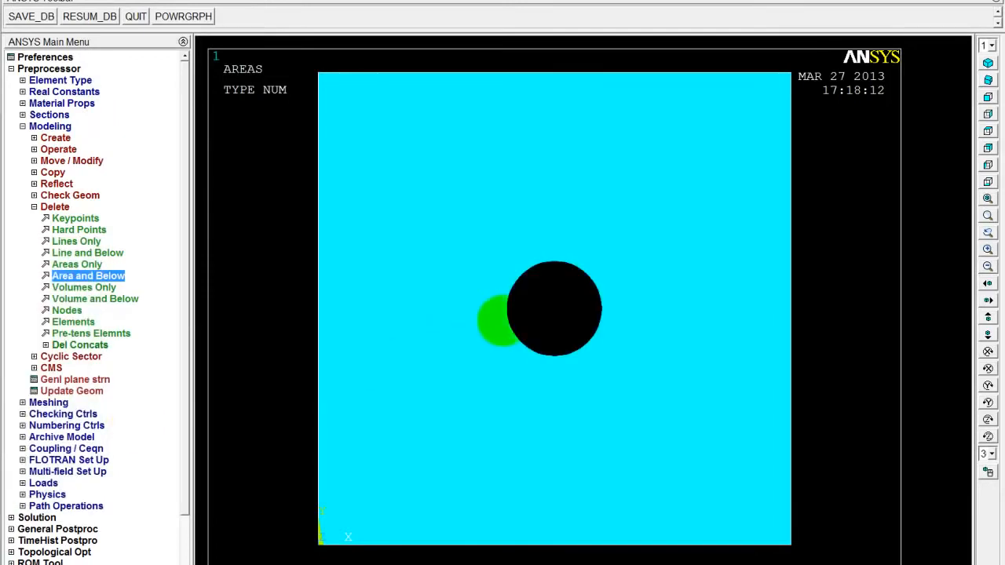
{"action": "left_click", "coordinate": [126, 4]}
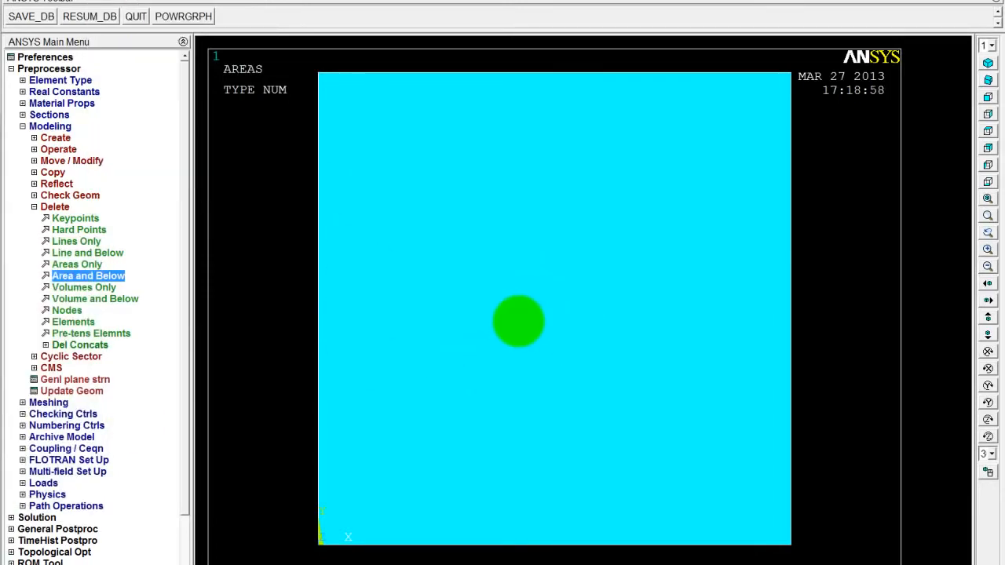
Create a solid circular area centered at WP X 0.05, WP Y 0.05 with half the deleted circle's radius
{"action": "left_click", "coordinate": [34, 138]}
{"action": "left_click", "coordinate": [88, 218]}
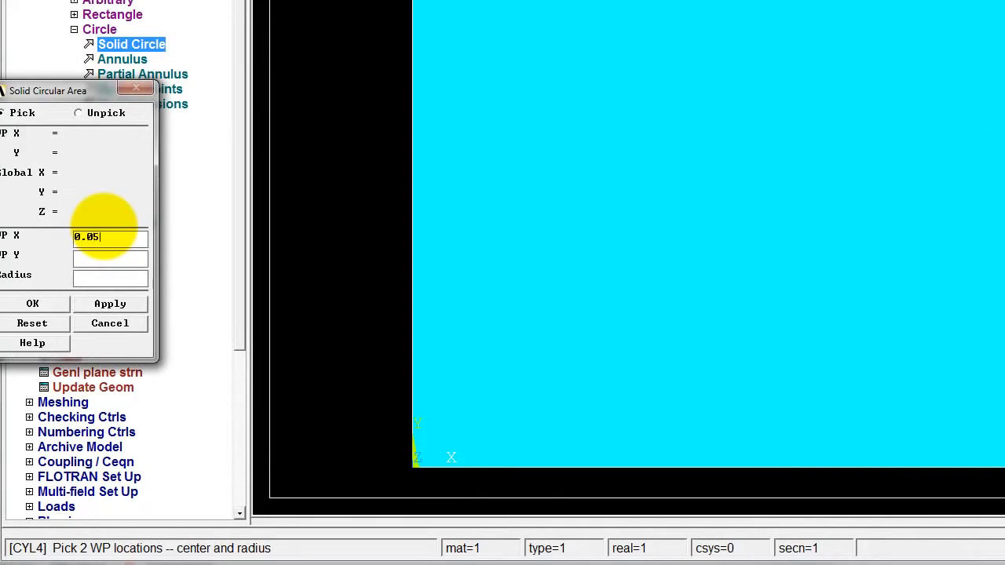
{"action": "left_click", "coordinate": [107, 280]}
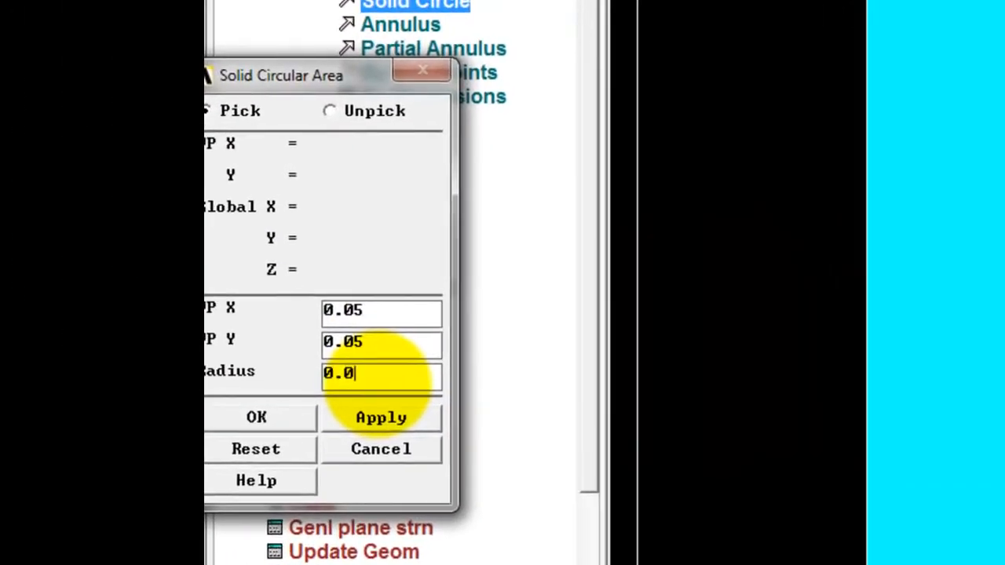
{"action": "left_click", "coordinate": [256, 417]}
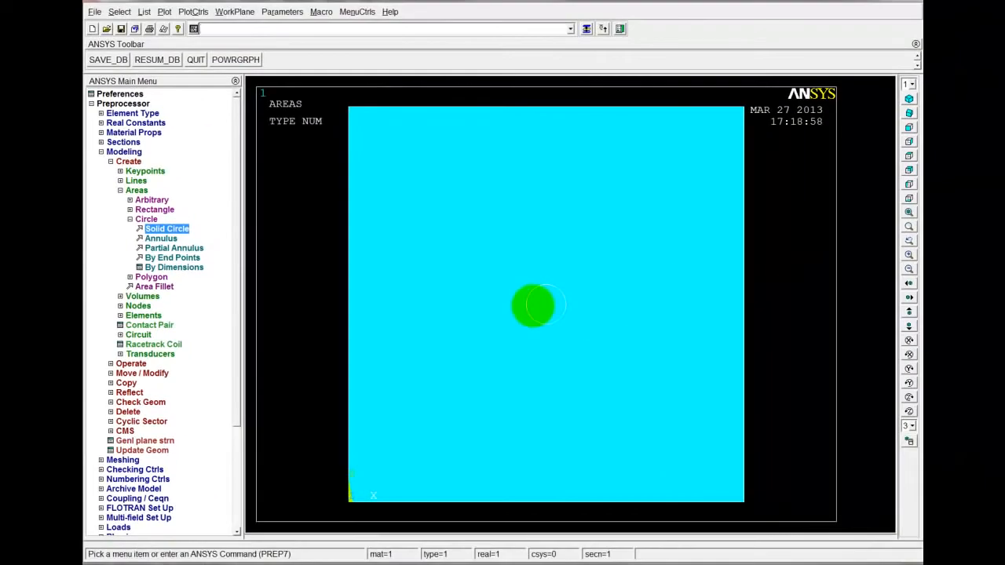
Subtract the small central circular area from the square plate area with a Boolean operation to cut the hole
{"action": "left_click", "coordinate": [135, 215]}
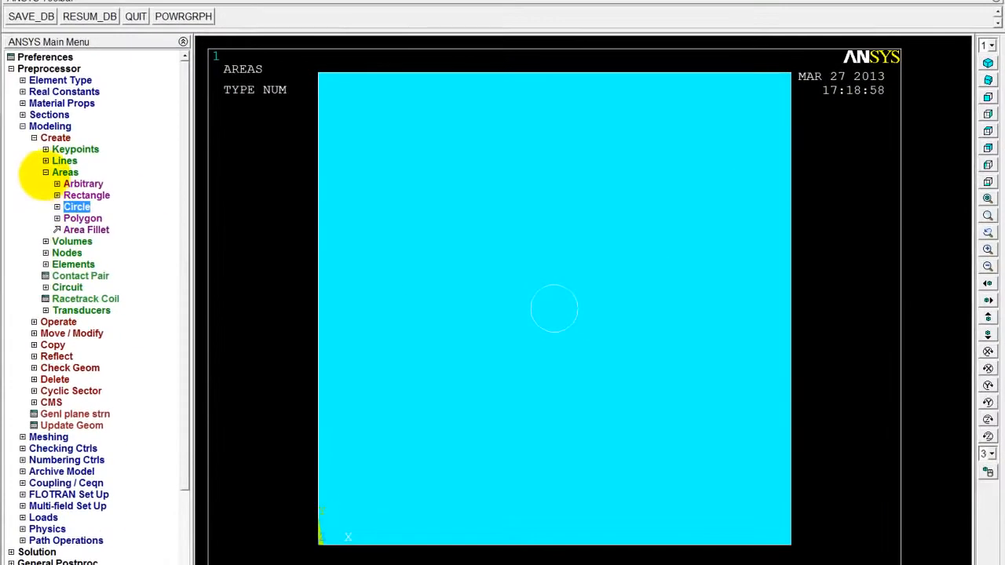
{"action": "left_click", "coordinate": [52, 173]}
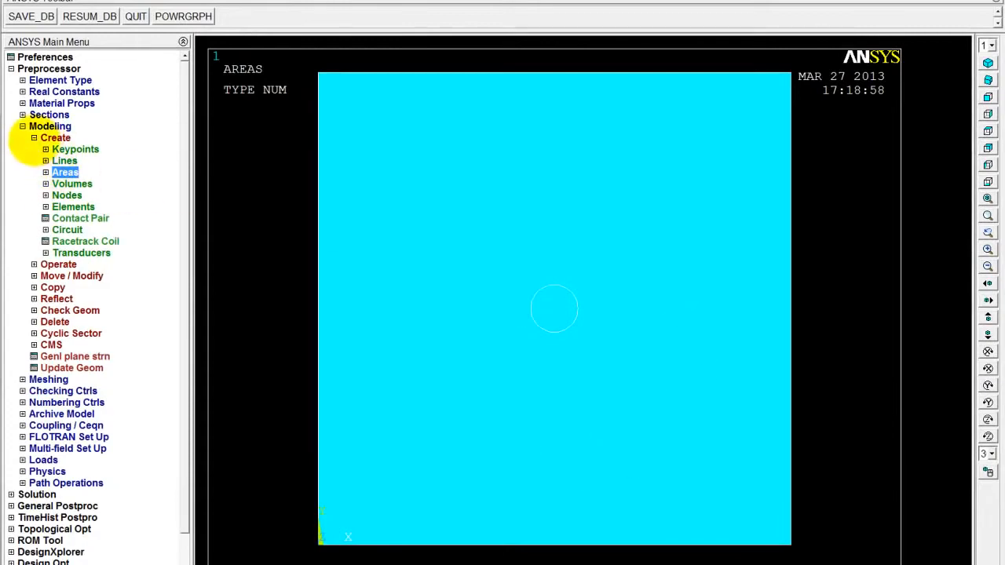
{"action": "left_click", "coordinate": [40, 138]}
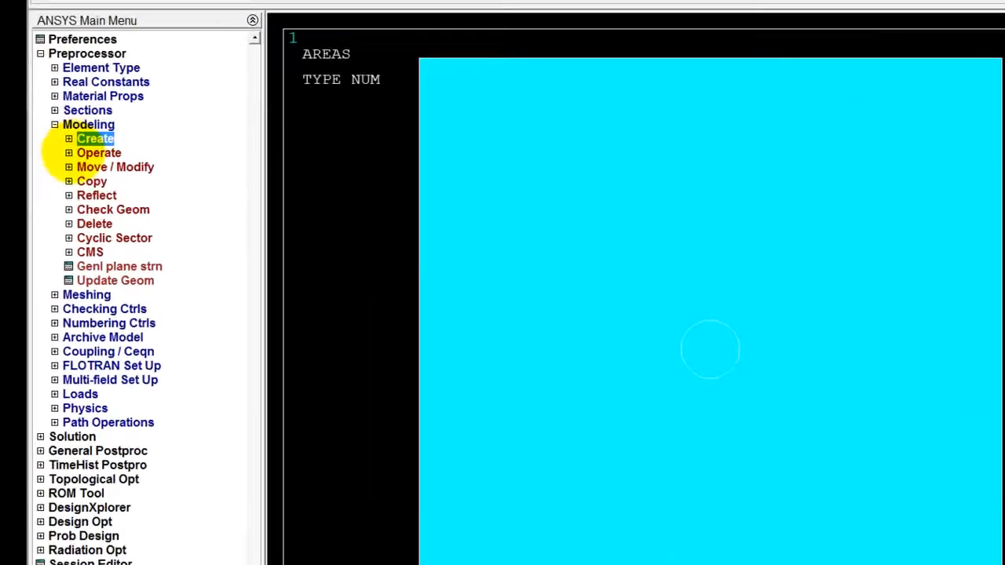
{"action": "left_click", "coordinate": [55, 149]}
{"action": "left_click", "coordinate": [67, 185]}
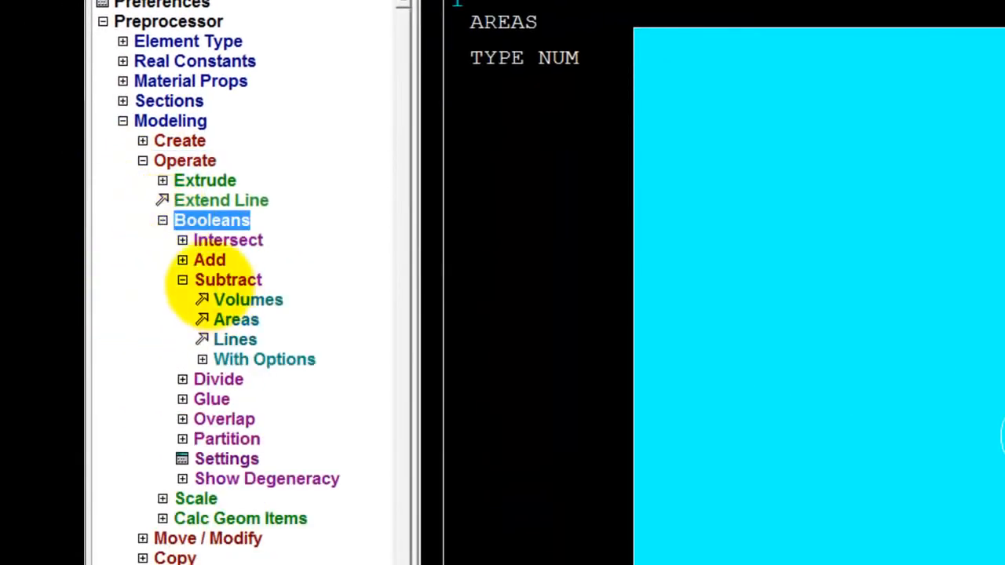
{"action": "left_click", "coordinate": [200, 280]}
{"action": "left_click", "coordinate": [200, 280]}
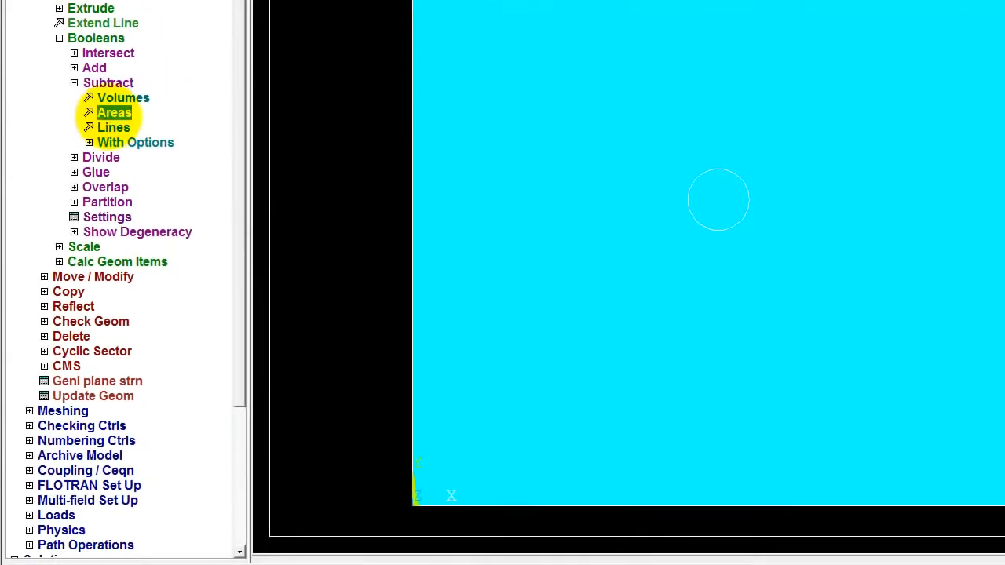
{"action": "left_click", "coordinate": [135, 149]}
{"action": "left_click_drag", "start_coordinate": [87, 124], "coordinate": [242, 101]}
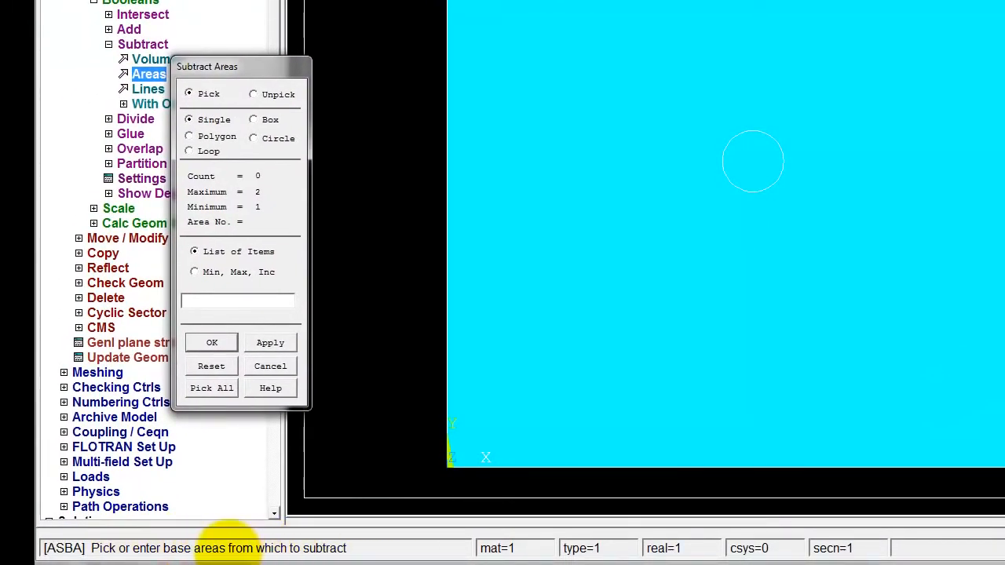
{"action": "left_click", "coordinate": [918, 223]}
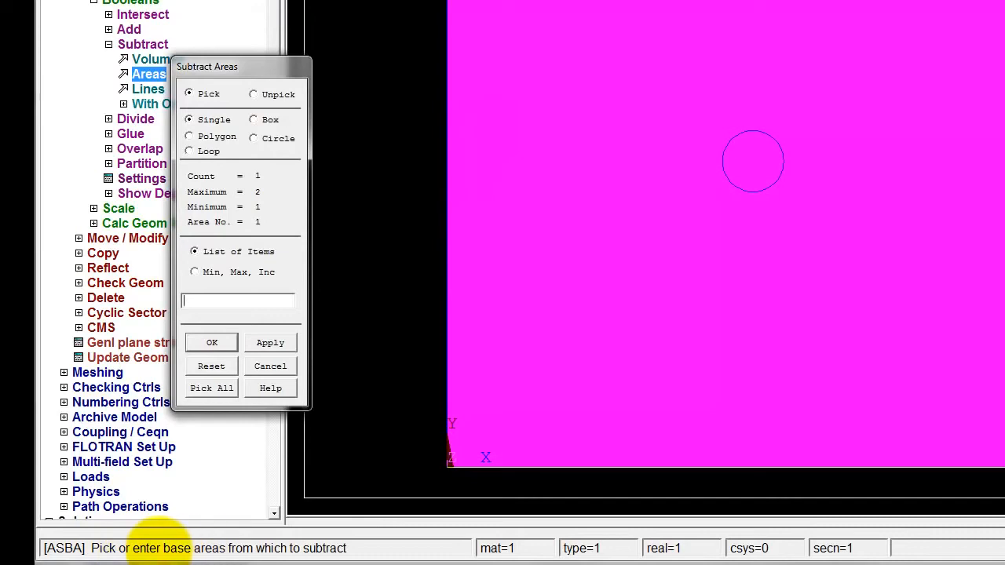
{"action": "left_click", "coordinate": [212, 342]}
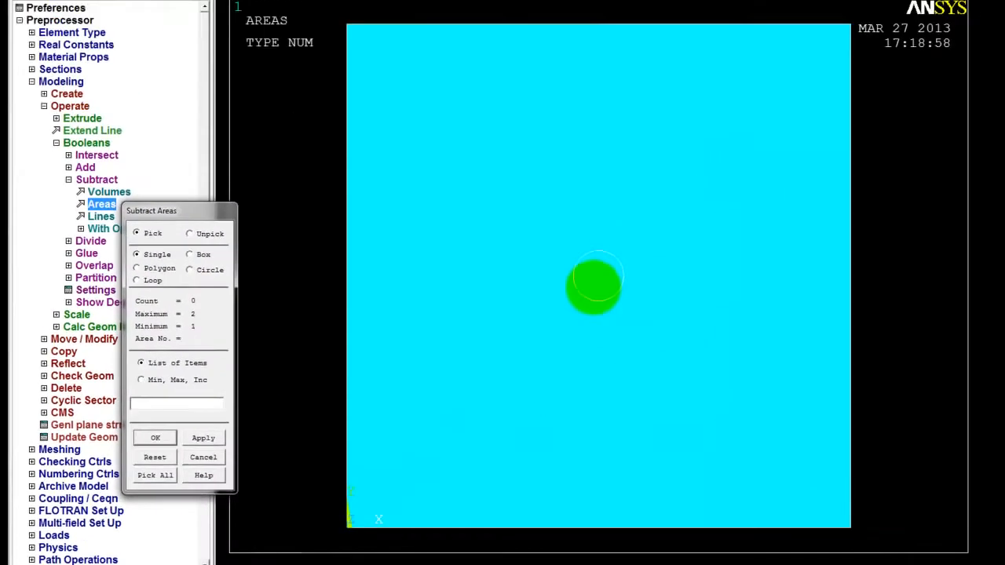
{"action": "left_click", "coordinate": [596, 276]}
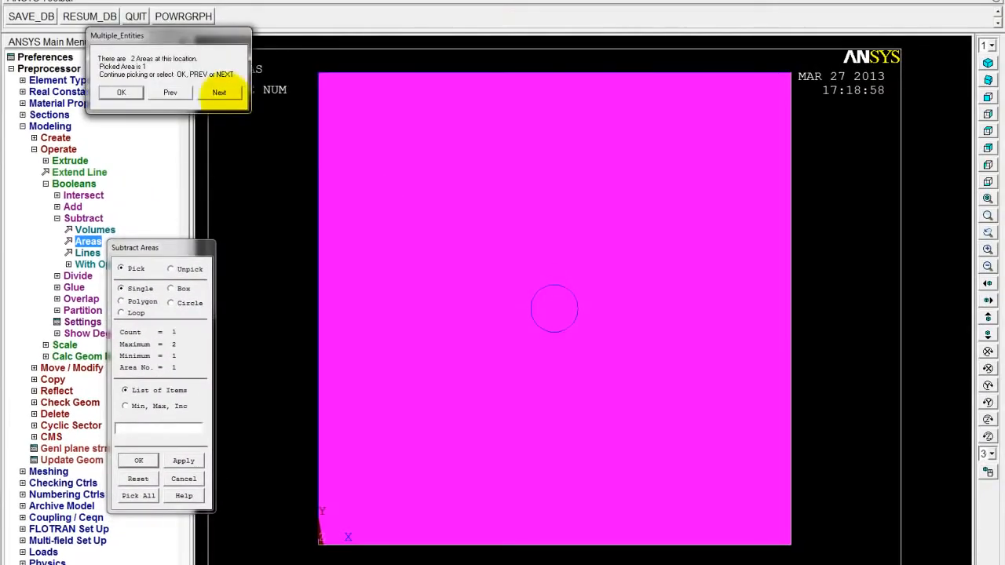
{"action": "left_click", "coordinate": [219, 92]}
{"action": "left_click", "coordinate": [121, 92]}
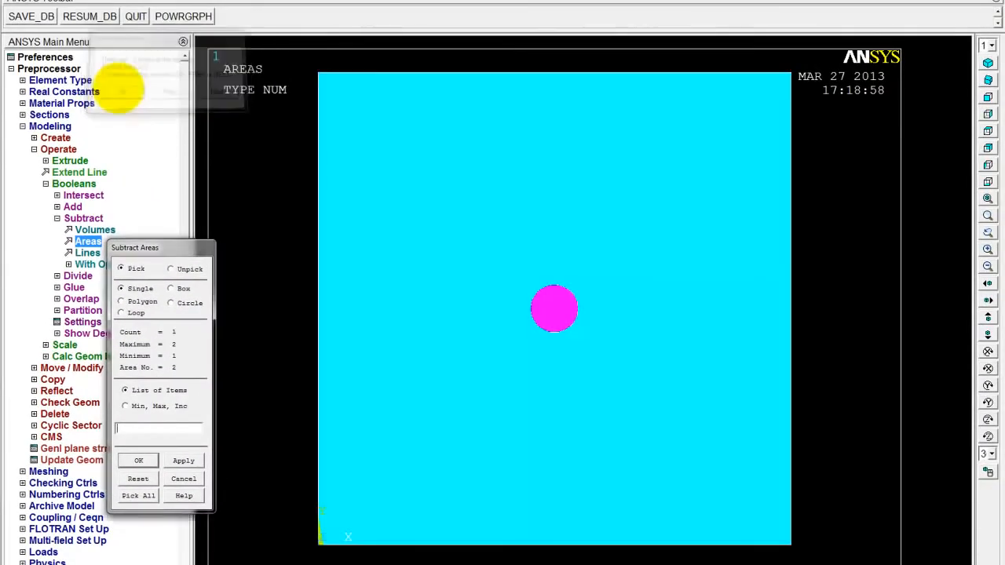
{"action": "left_click", "coordinate": [140, 461]}
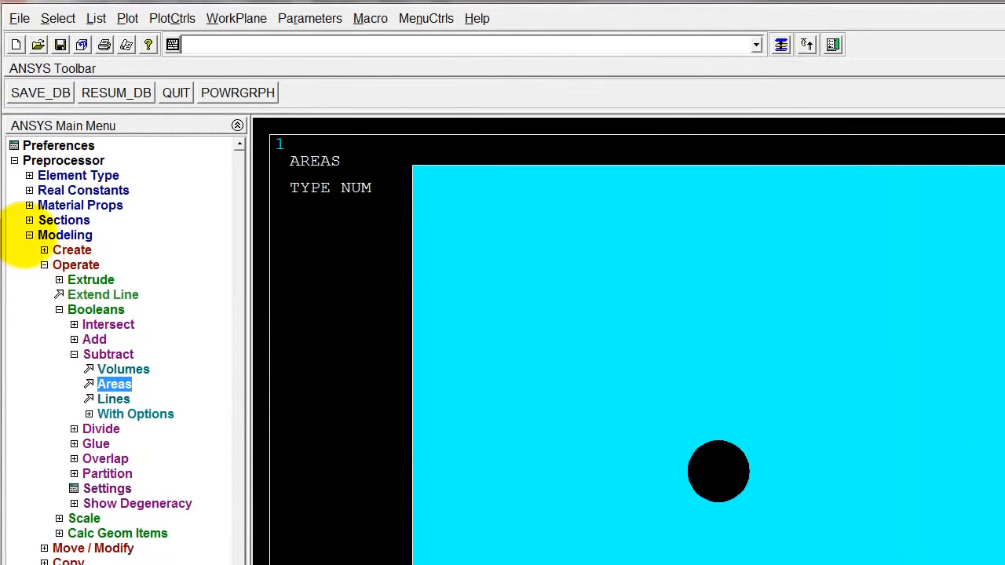
Set an element edge length of 0.001 on the plate area using the MeshTool area size control
{"action": "left_click", "coordinate": [29, 235]}
{"action": "left_click", "coordinate": [31, 250]}
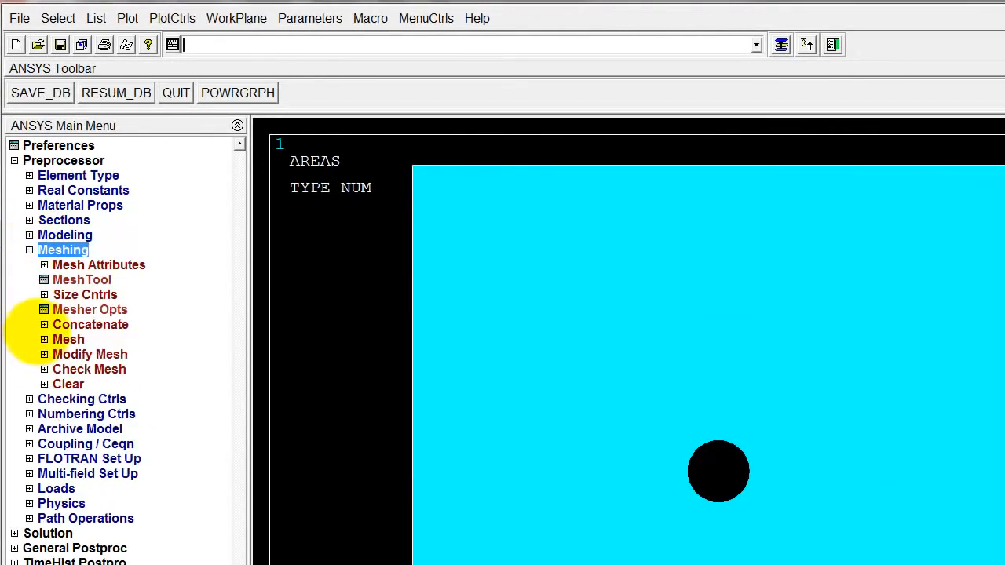
{"action": "left_click", "coordinate": [81, 280]}
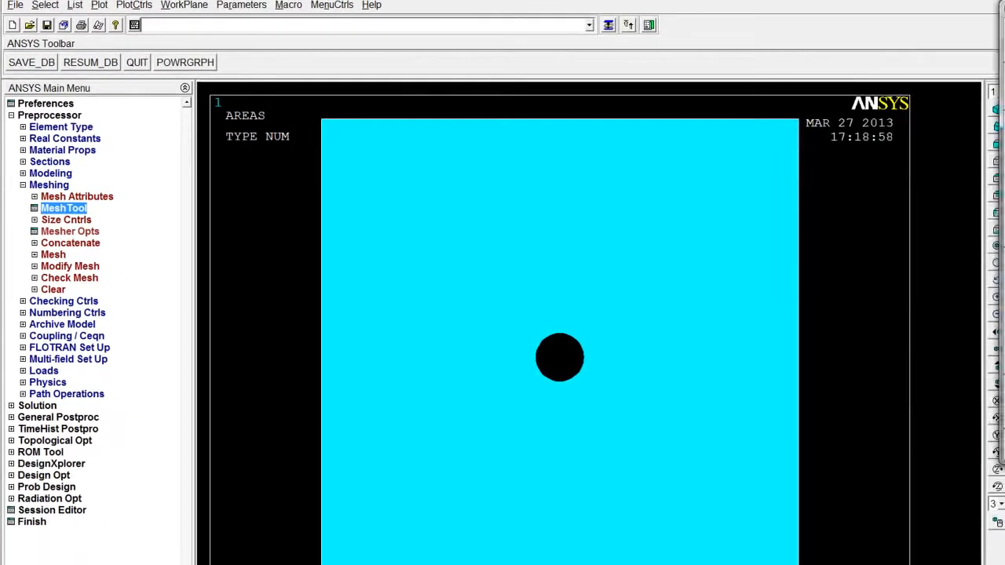
{"action": "left_click_drag", "start_coordinate": [995, 39], "coordinate": [852, 105]}
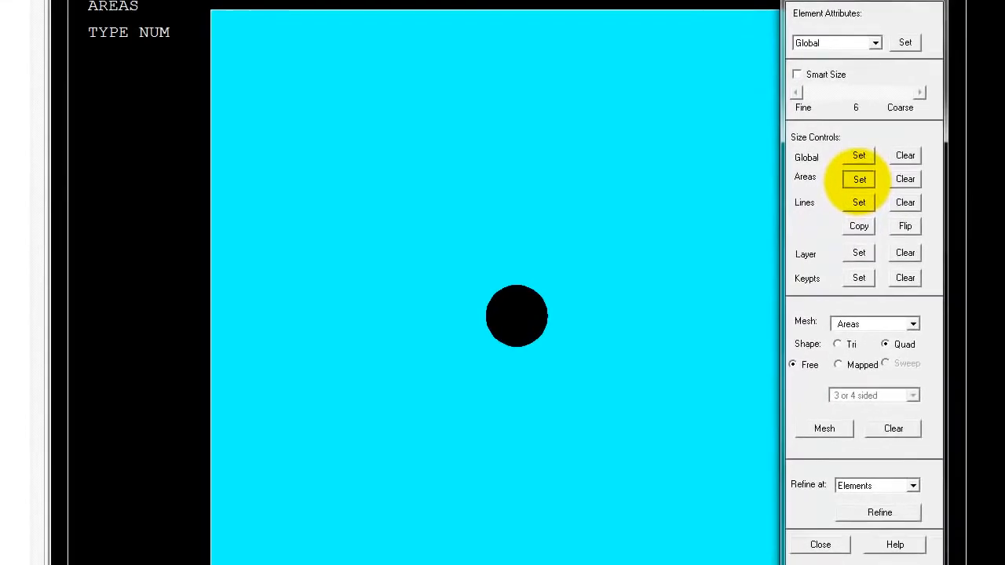
{"action": "left_click", "coordinate": [859, 179]}
{"action": "left_click", "coordinate": [590, 248]}
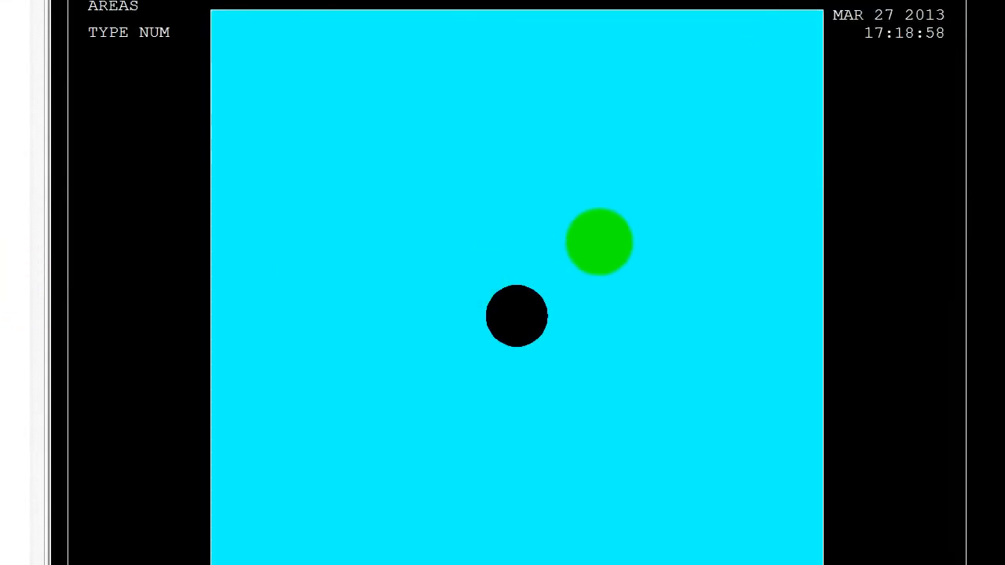
{"action": "left_click", "coordinate": [613, 234]}
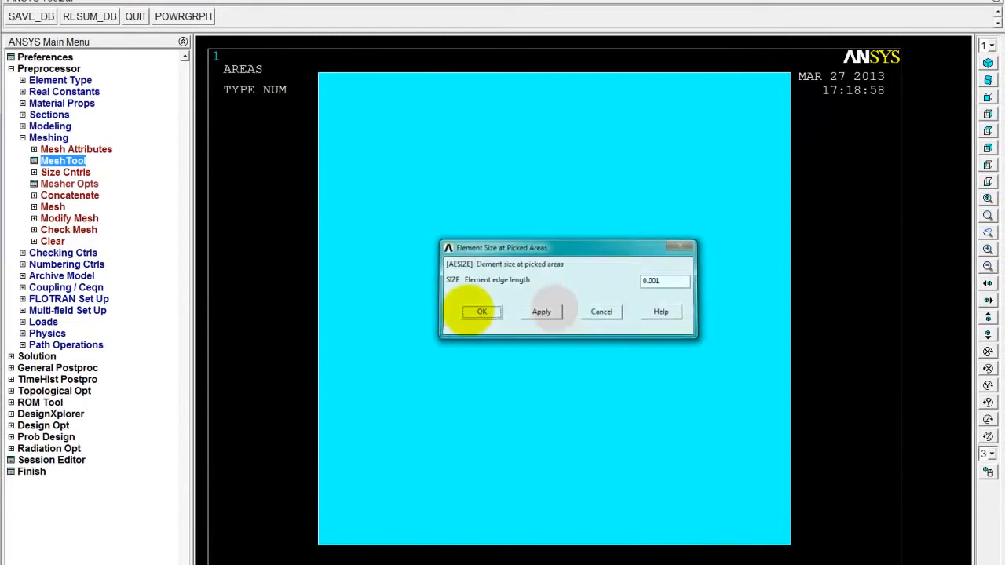
{"action": "left_click", "coordinate": [432, 324]}
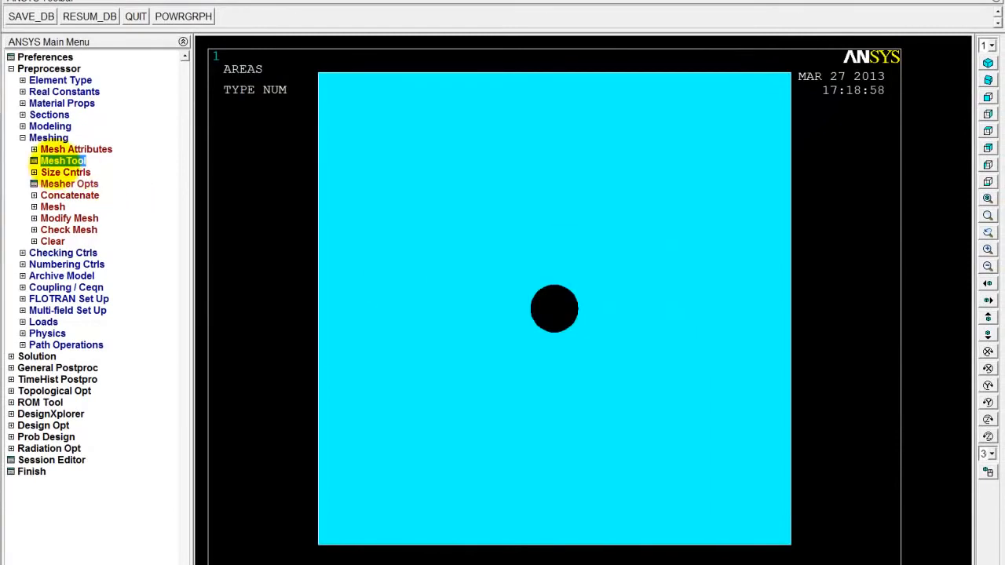
Mesh the plate area around the hole with free quadrilateral elements
{"action": "left_click", "coordinate": [62, 160]}
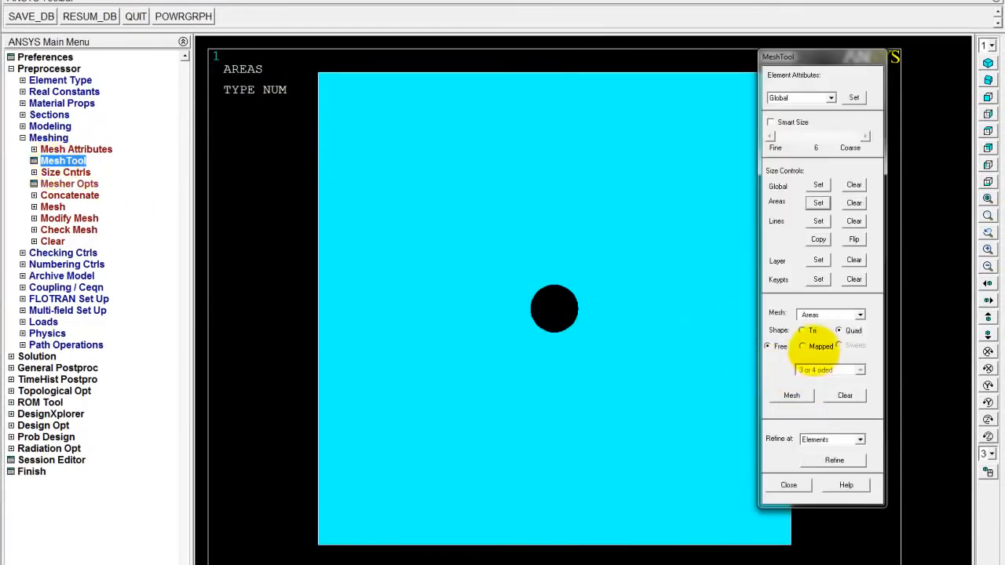
{"action": "left_click", "coordinate": [791, 395]}
{"action": "left_click", "coordinate": [647, 356]}
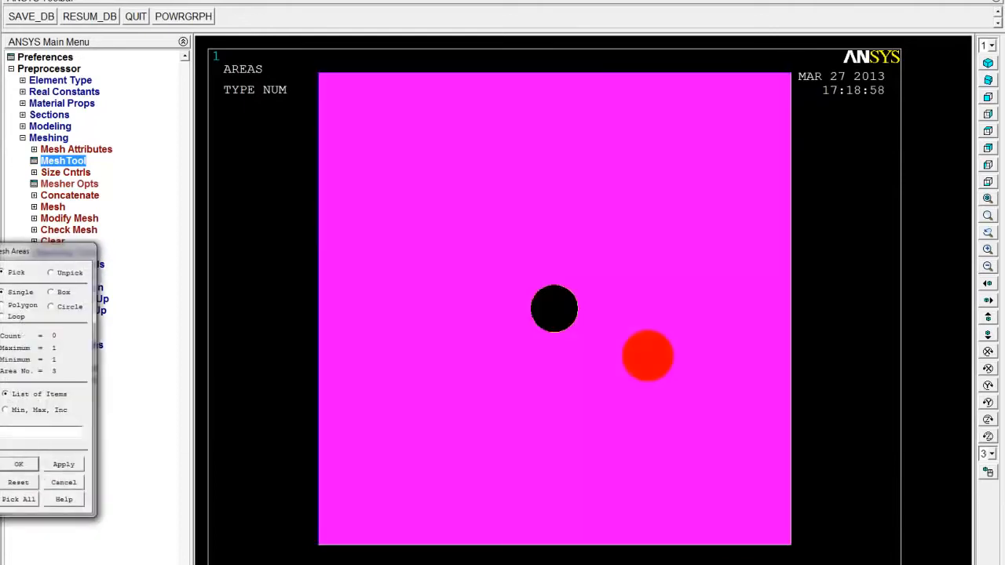
{"action": "left_click", "coordinate": [19, 464]}
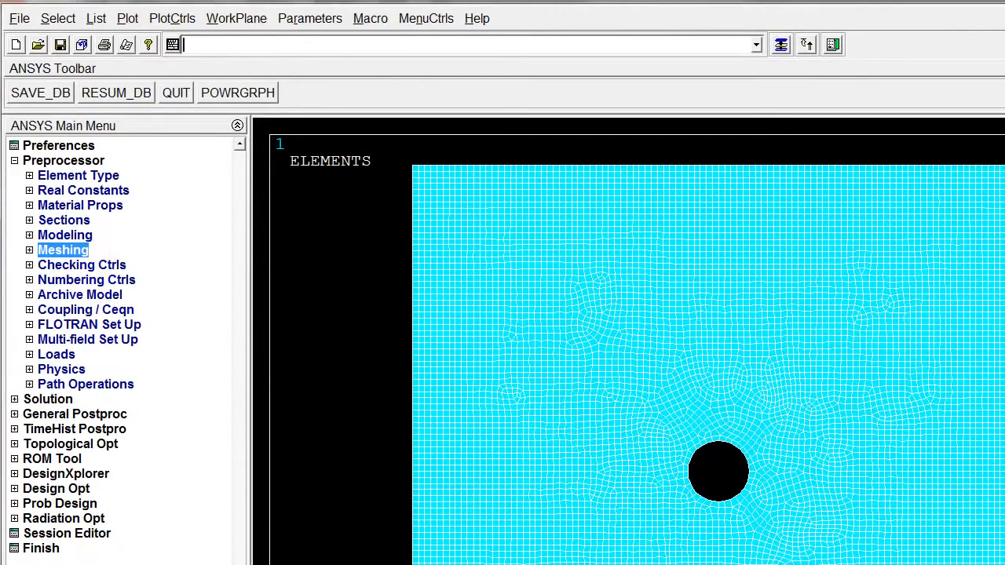
Constrain the UX displacement on the line forming the plate's left edge
{"action": "left_click", "coordinate": [49, 355]}
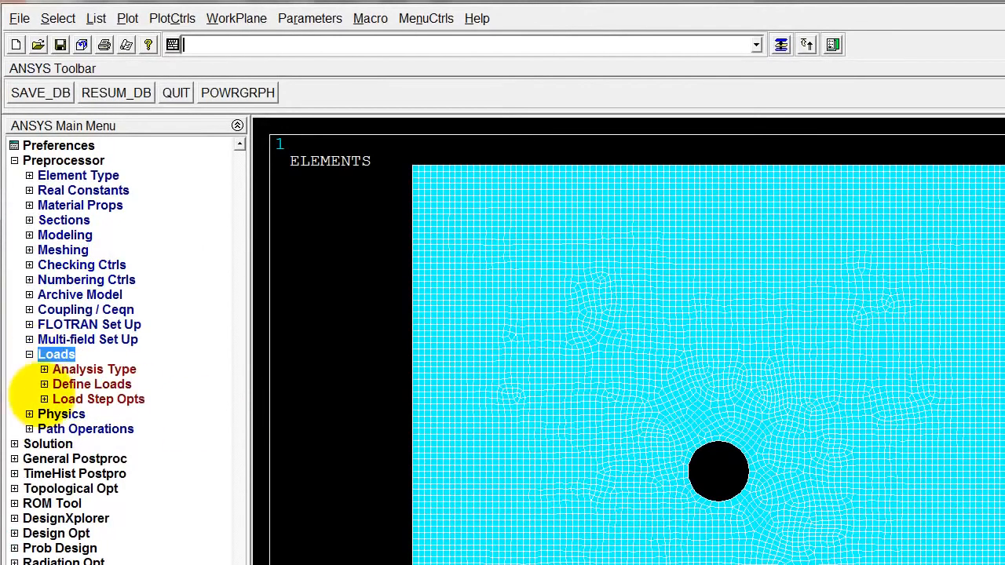
{"action": "left_click", "coordinate": [44, 384]}
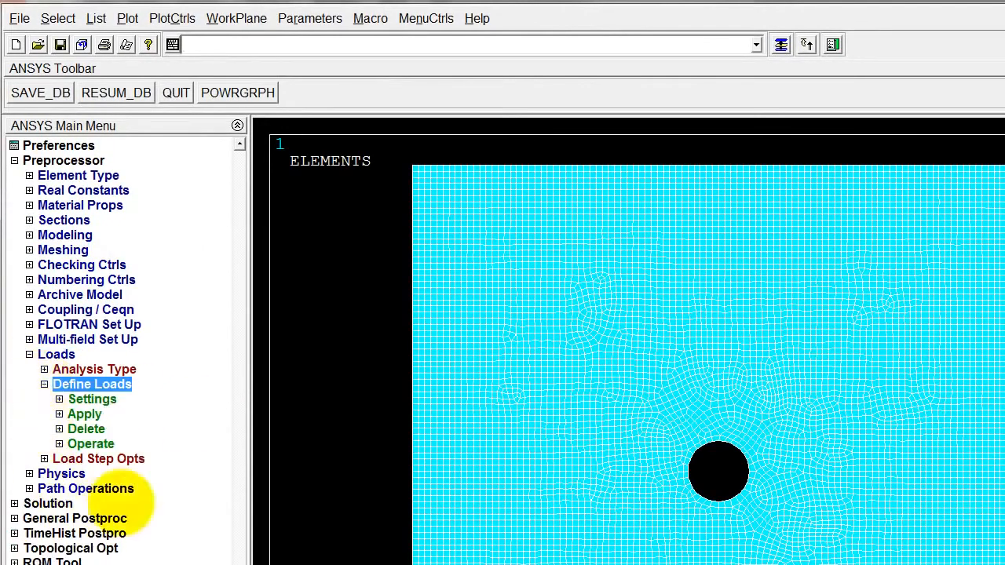
{"action": "left_click", "coordinate": [83, 413]}
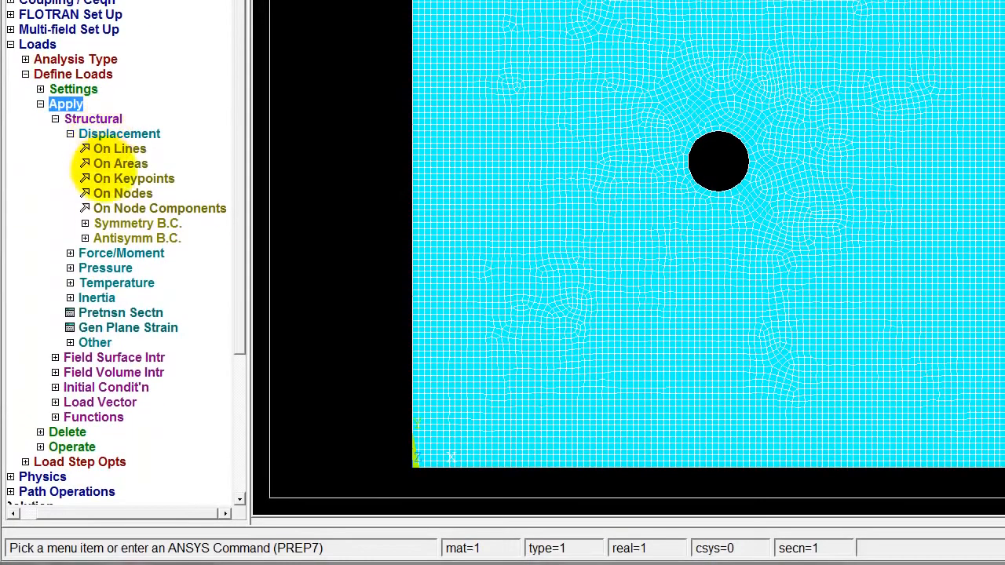
{"action": "double_click", "coordinate": [117, 148]}
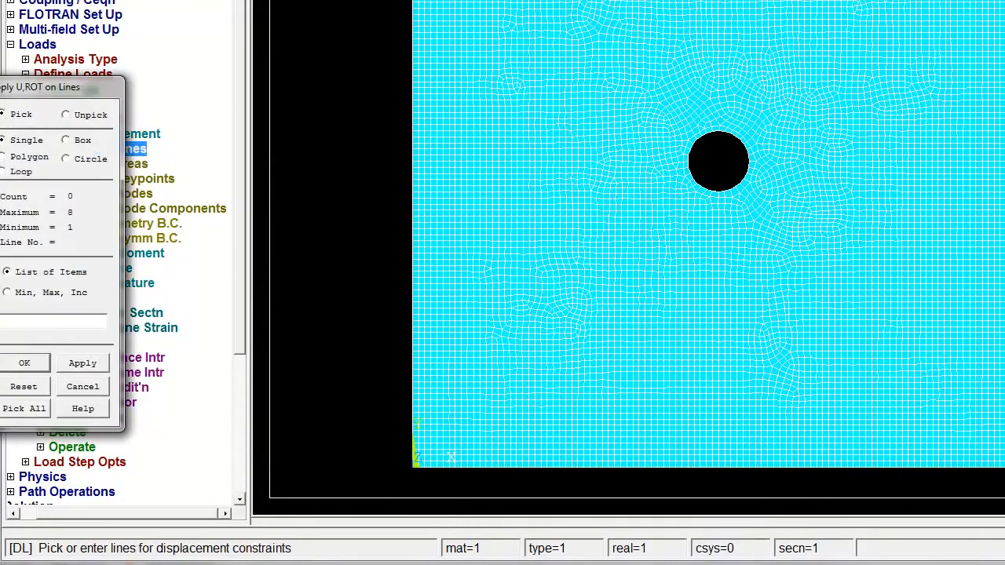
{"action": "left_click", "coordinate": [25, 363]}
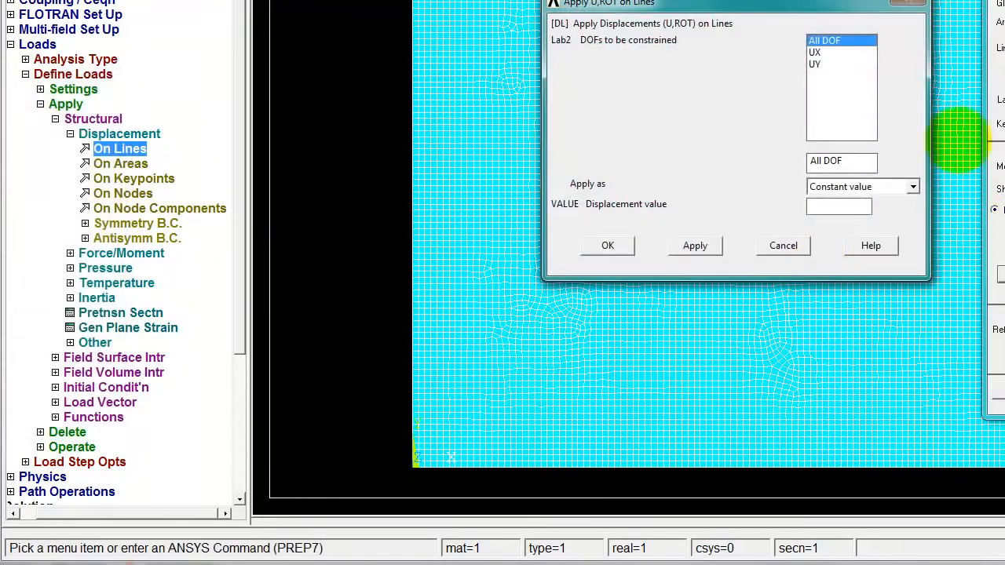
{"action": "left_click", "coordinate": [817, 62]}
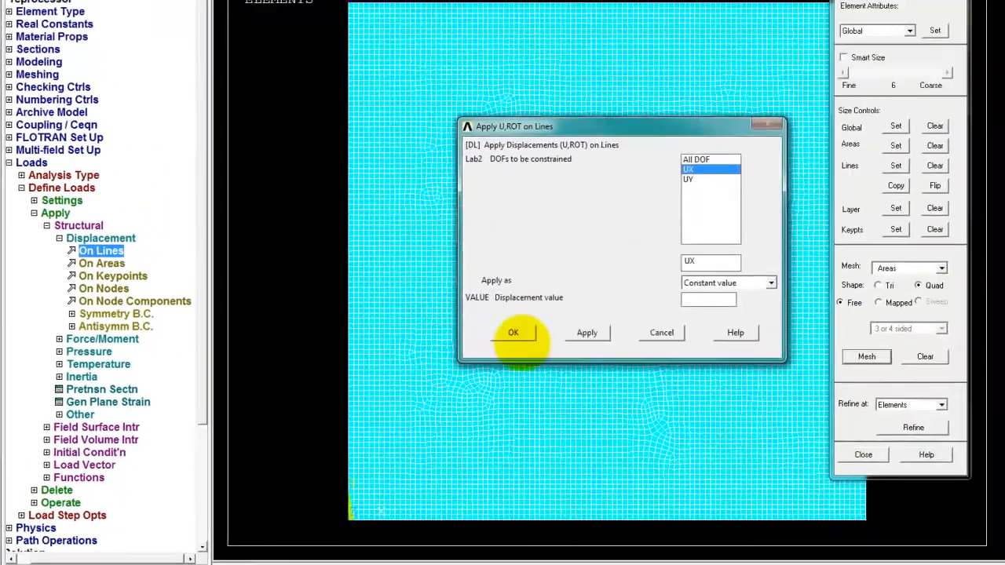
{"action": "left_click", "coordinate": [513, 332]}
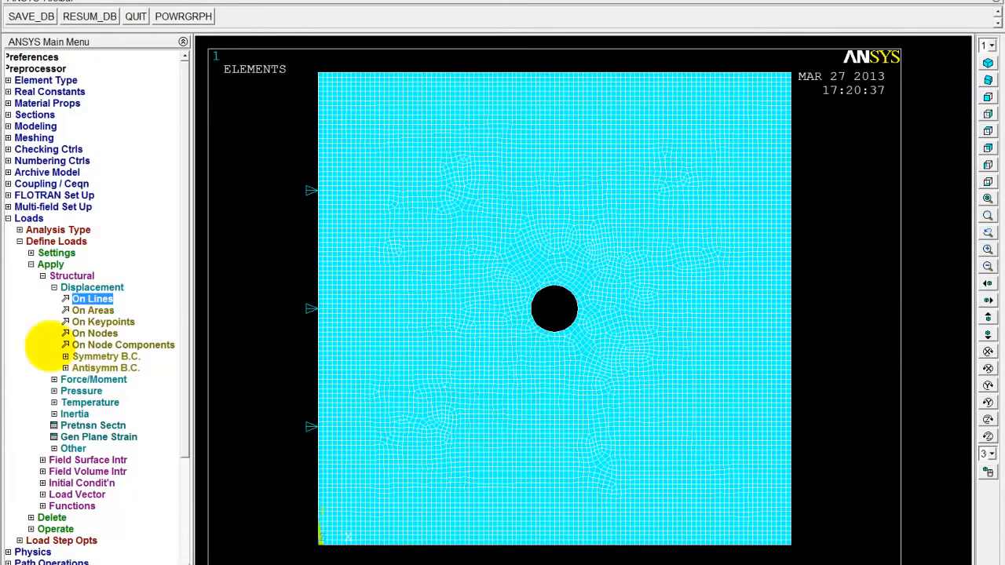
{"action": "left_click", "coordinate": [54, 287]}
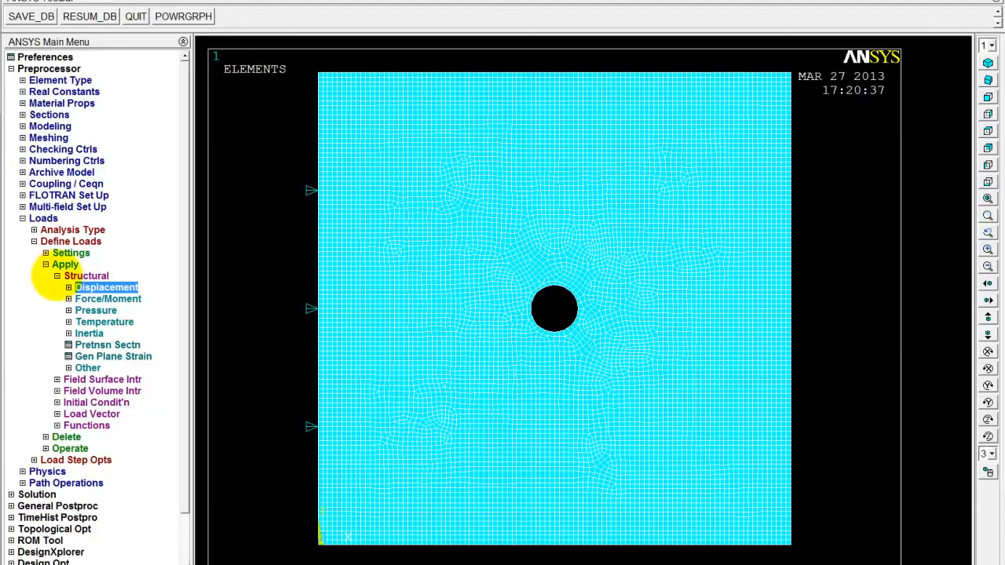
{"action": "left_click", "coordinate": [57, 276]}
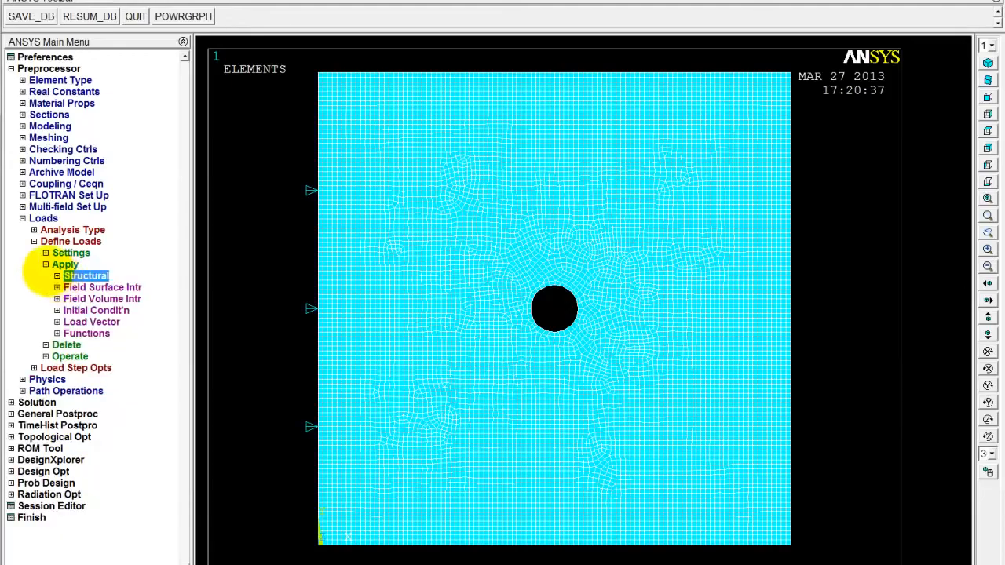
{"action": "left_click", "coordinate": [46, 264]}
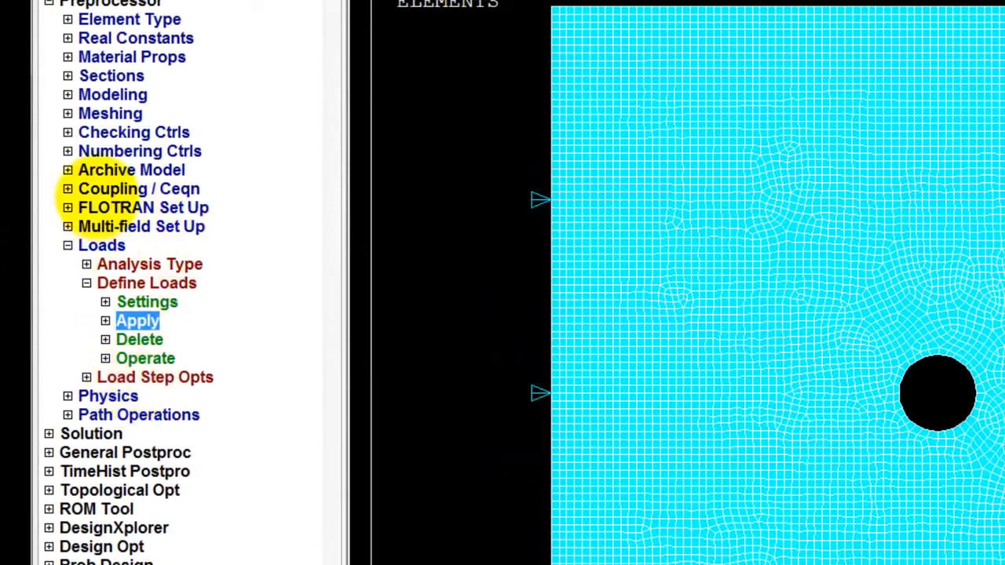
Couple the UX degrees of freedom of all nodes along the plate's right edge as set number 99
{"action": "left_click", "coordinate": [80, 190]}
{"action": "left_click", "coordinate": [157, 208]}
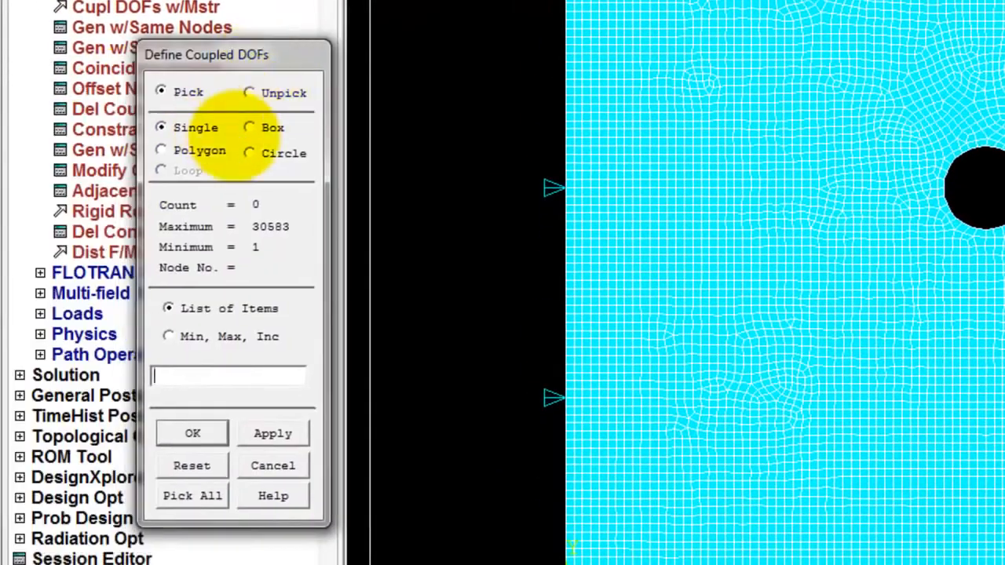
{"action": "left_click", "coordinate": [90, 158]}
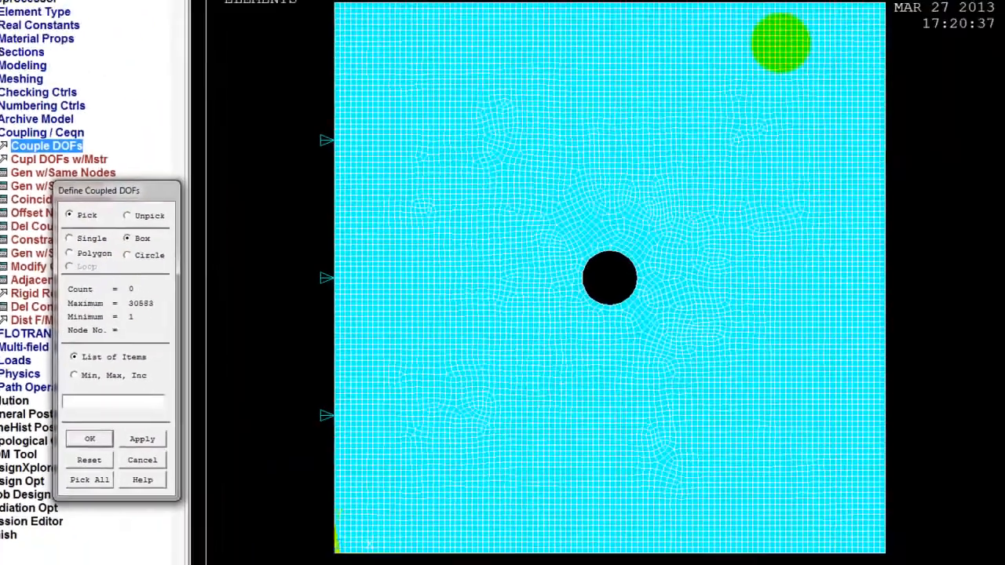
{"action": "left_click_drag", "start_coordinate": [831, 29], "coordinate": [794, 560]}
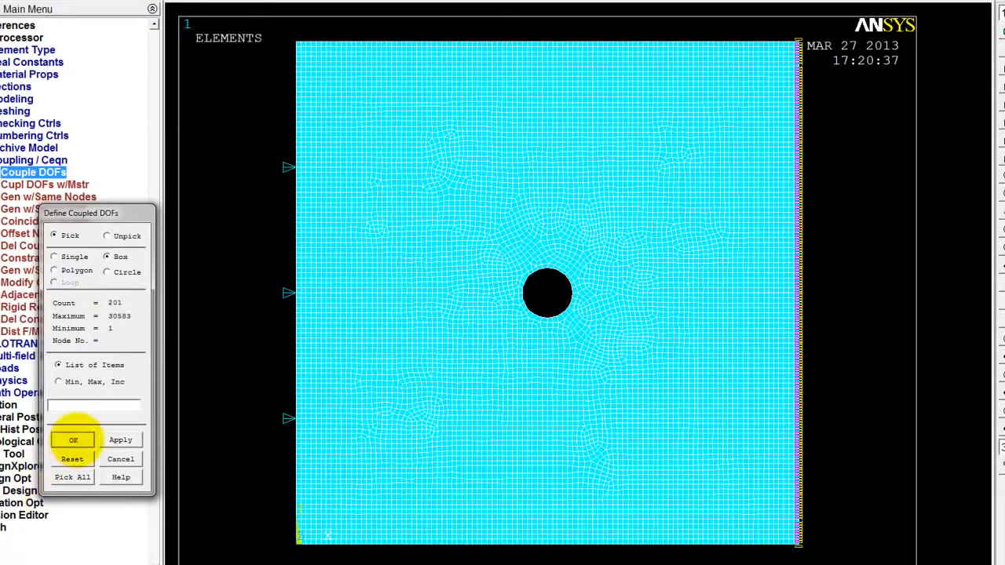
{"action": "left_click", "coordinate": [72, 440]}
{"action": "left_click", "coordinate": [658, 270]}
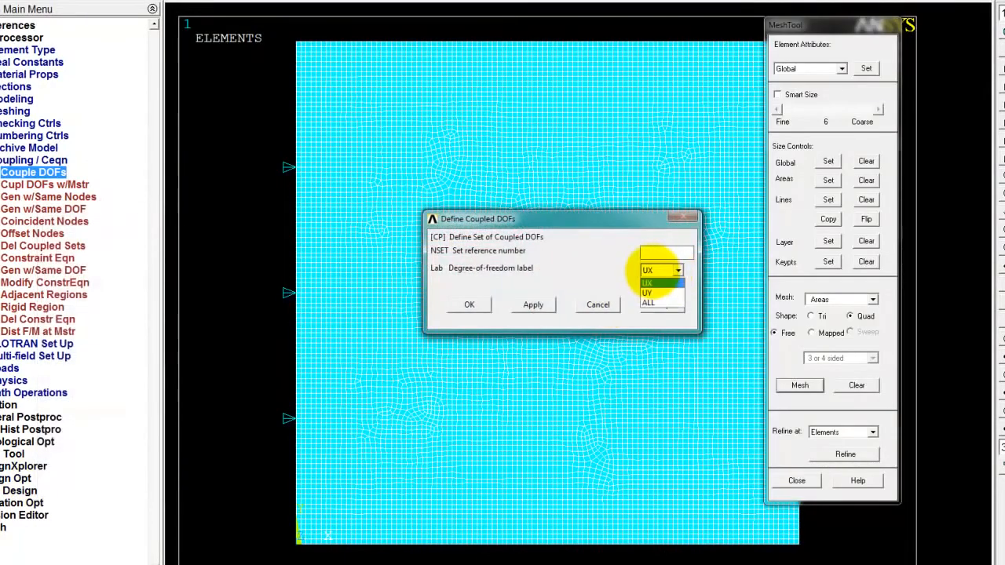
{"action": "left_click", "coordinate": [661, 283]}
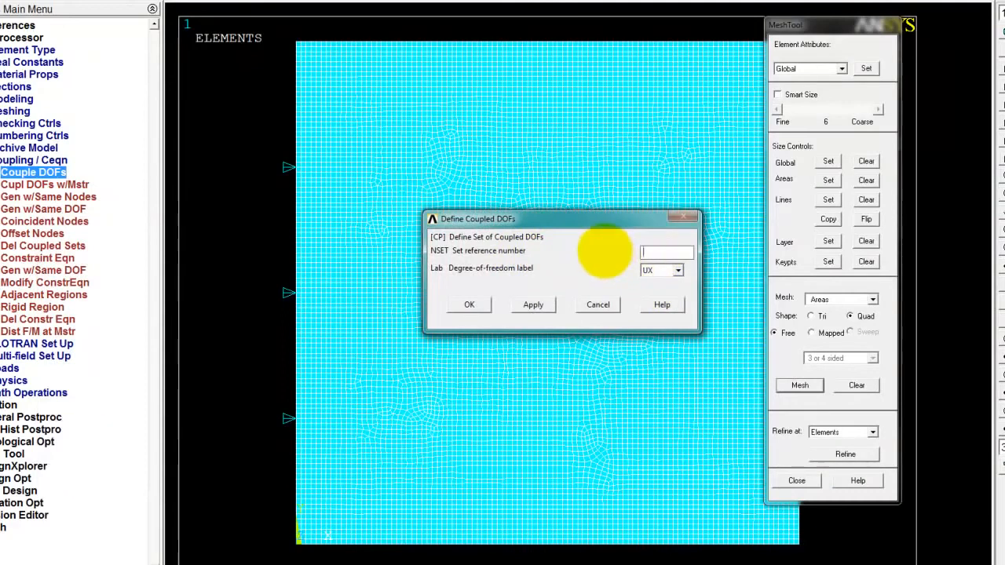
{"action": "left_click", "coordinate": [478, 304]}
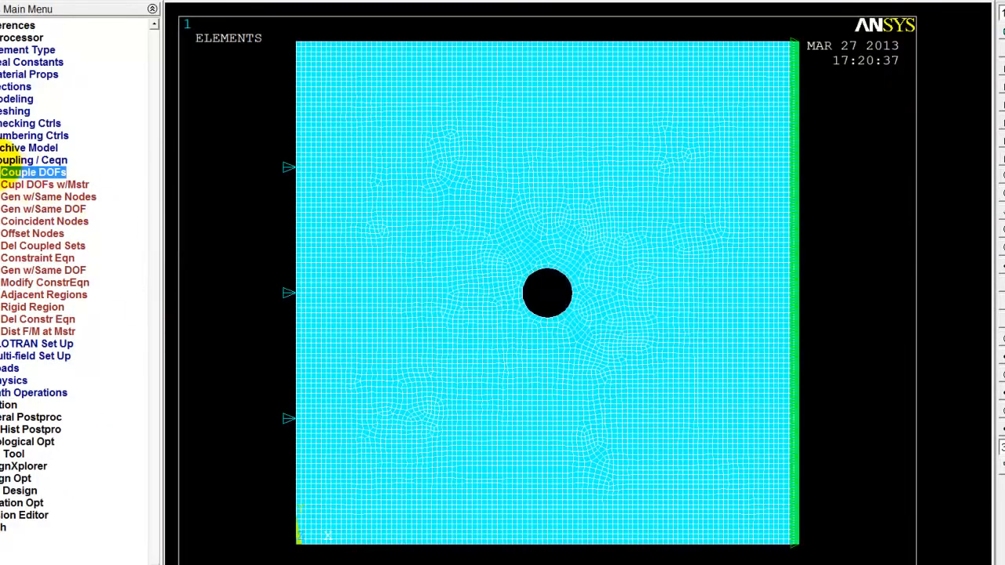
{"action": "left_click", "coordinate": [10, 161]}
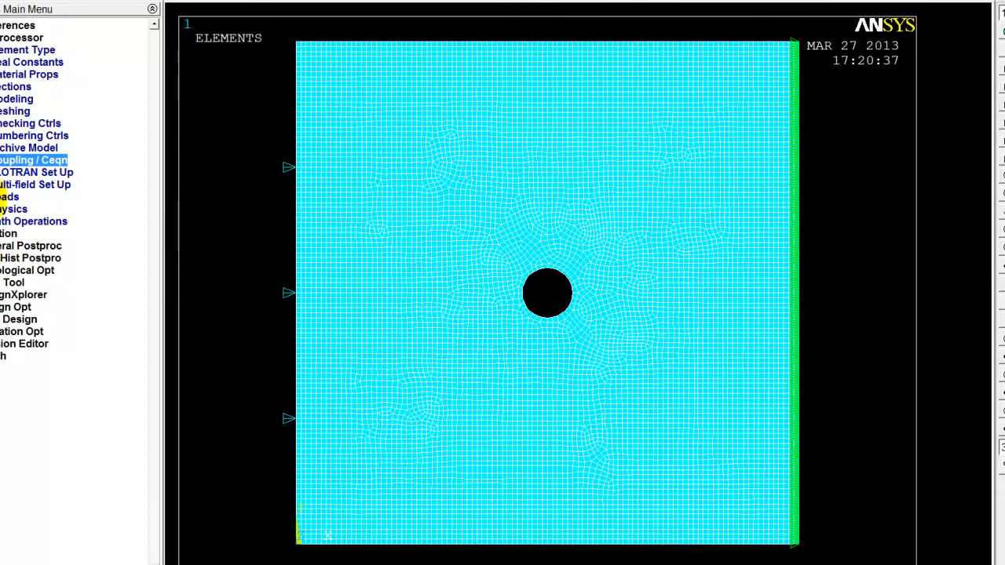
Apply a constant FX force of 1000 to a node near the middle of the plate's right edge
{"action": "left_click", "coordinate": [6, 196]}
{"action": "left_click", "coordinate": [24, 246]}
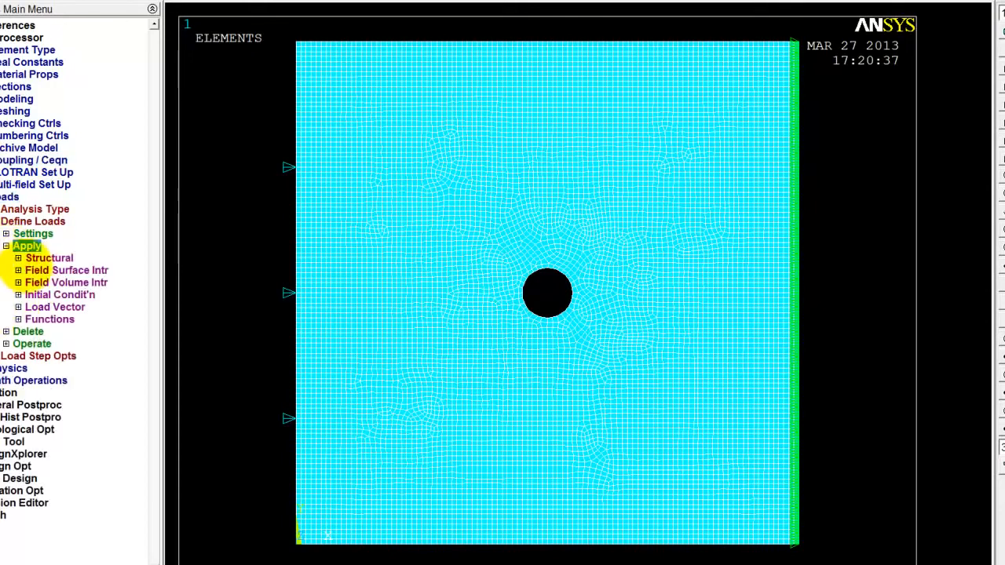
{"action": "left_click", "coordinate": [35, 258]}
{"action": "left_click", "coordinate": [43, 283]}
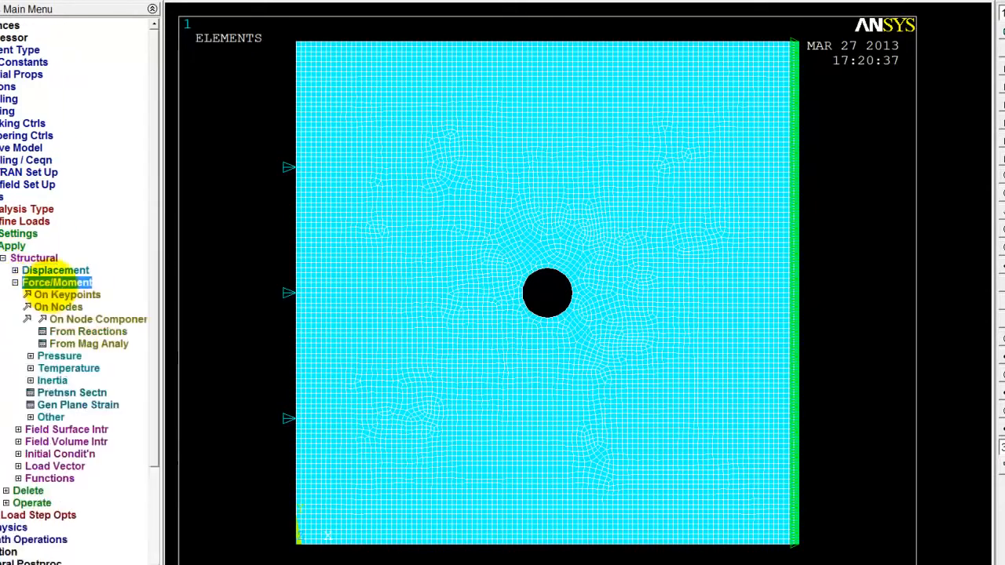
{"action": "left_click", "coordinate": [64, 307]}
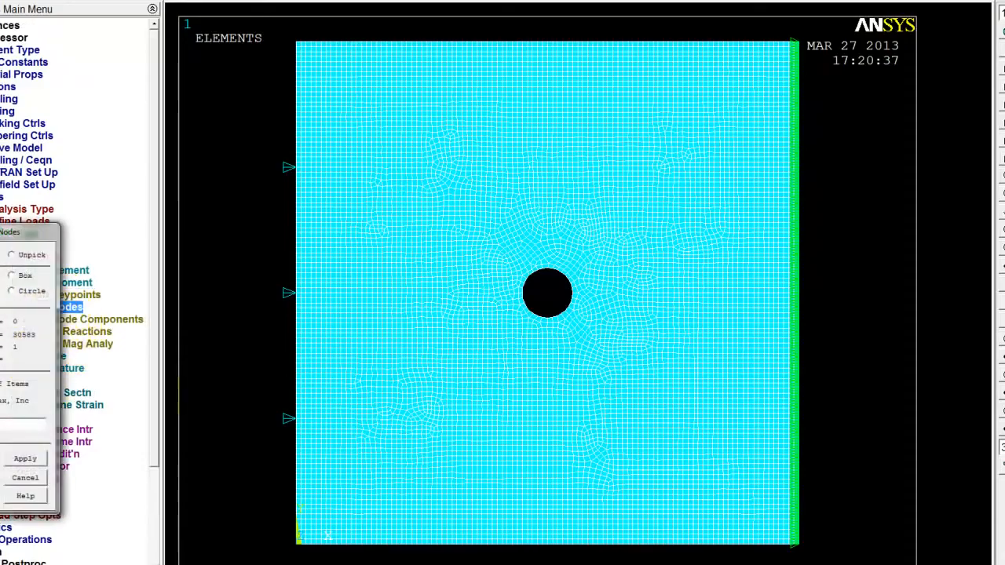
{"action": "left_click", "coordinate": [799, 274]}
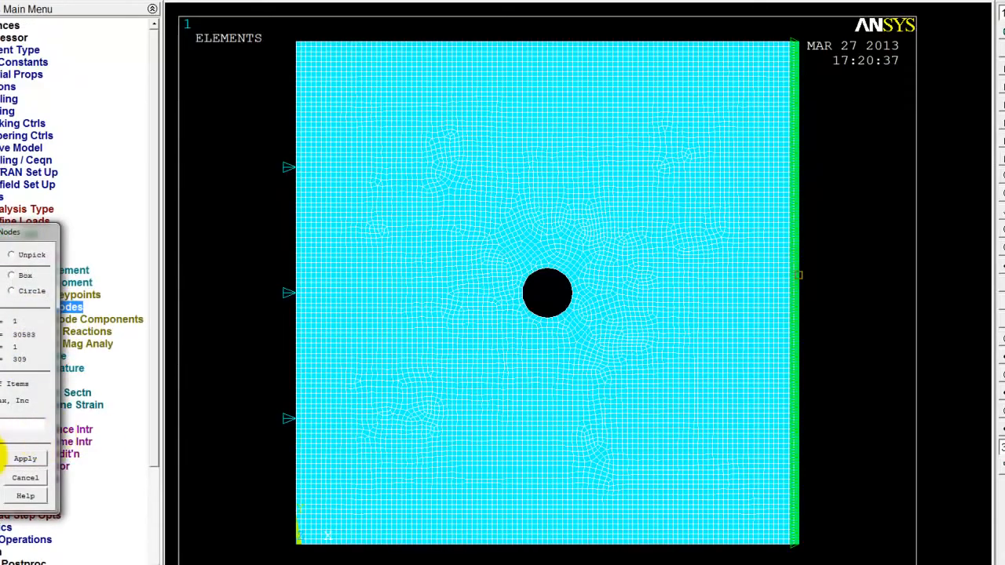
{"action": "left_click", "coordinate": [0, 457]}
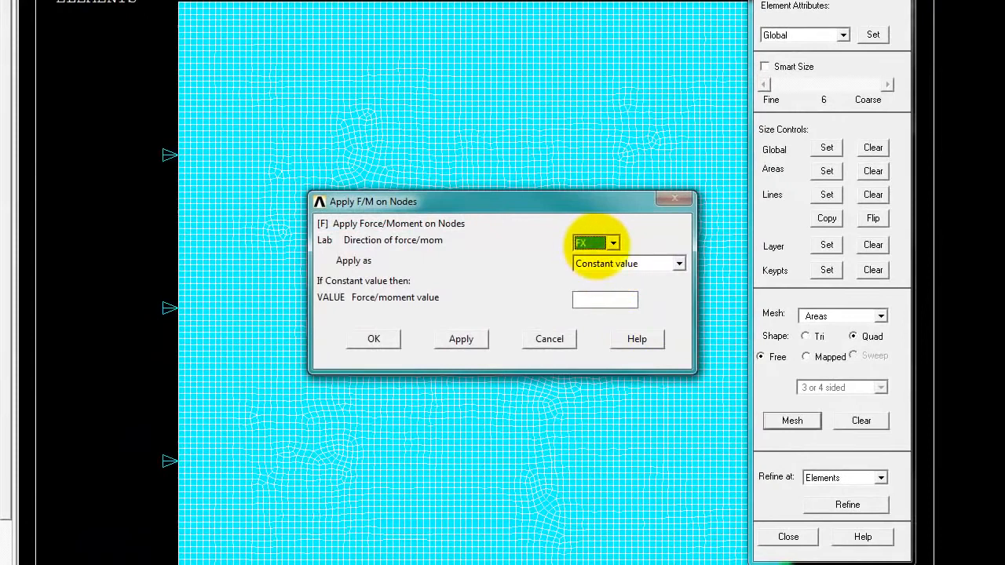
{"action": "left_click", "coordinate": [788, 537]}
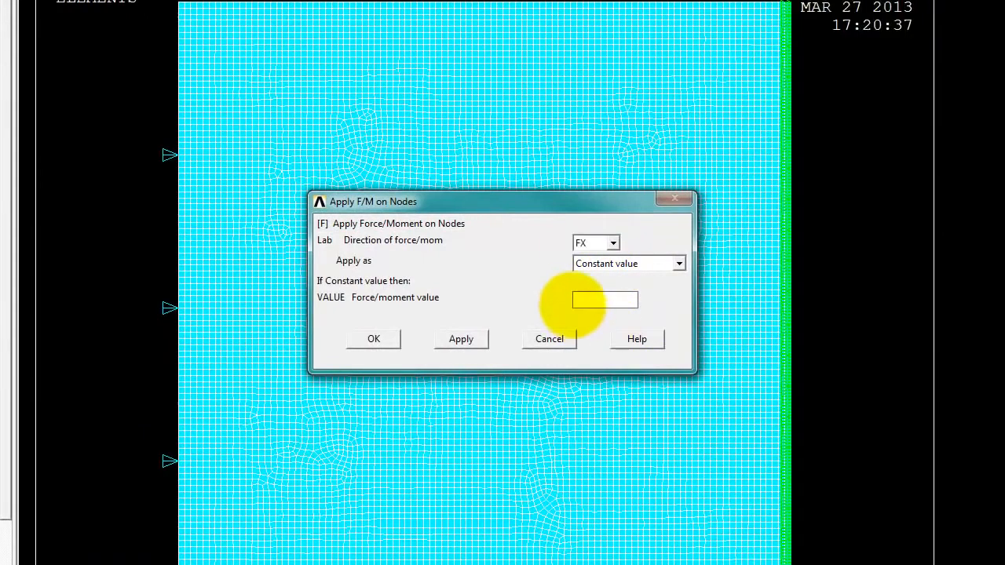
{"action": "left_click", "coordinate": [604, 299]}
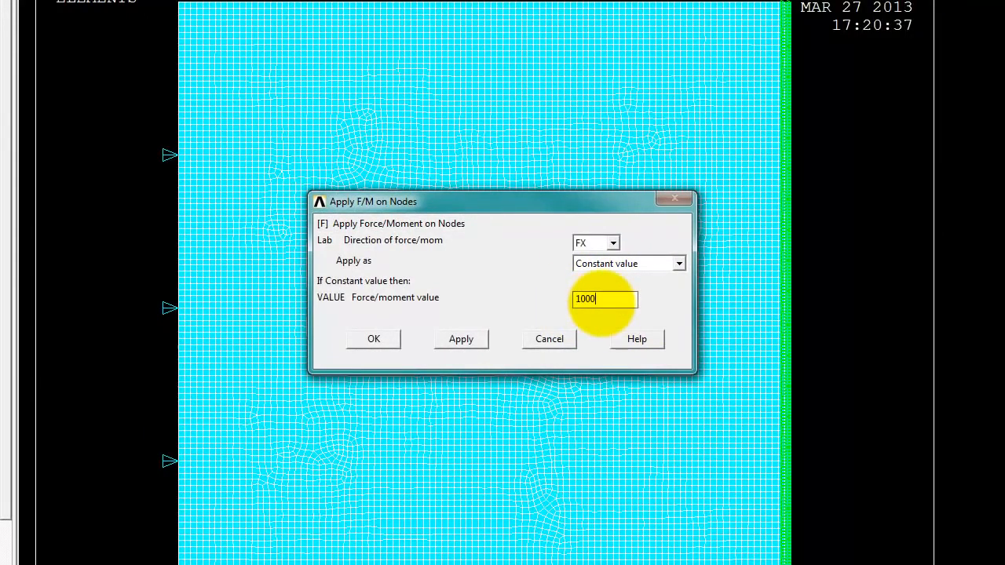
{"action": "left_click", "coordinate": [373, 338]}
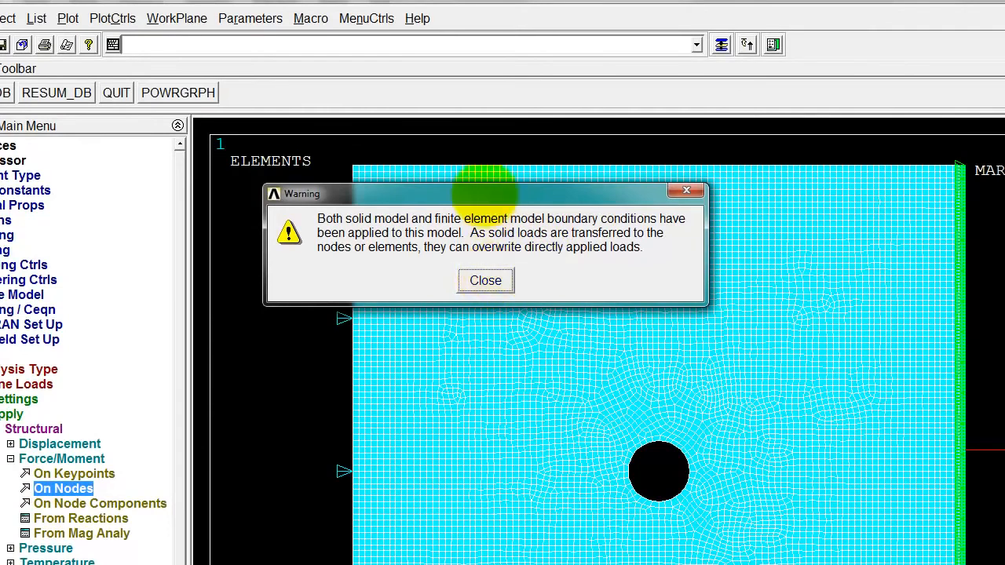
{"action": "left_click_drag", "start_coordinate": [478, 193], "coordinate": [657, 106]}
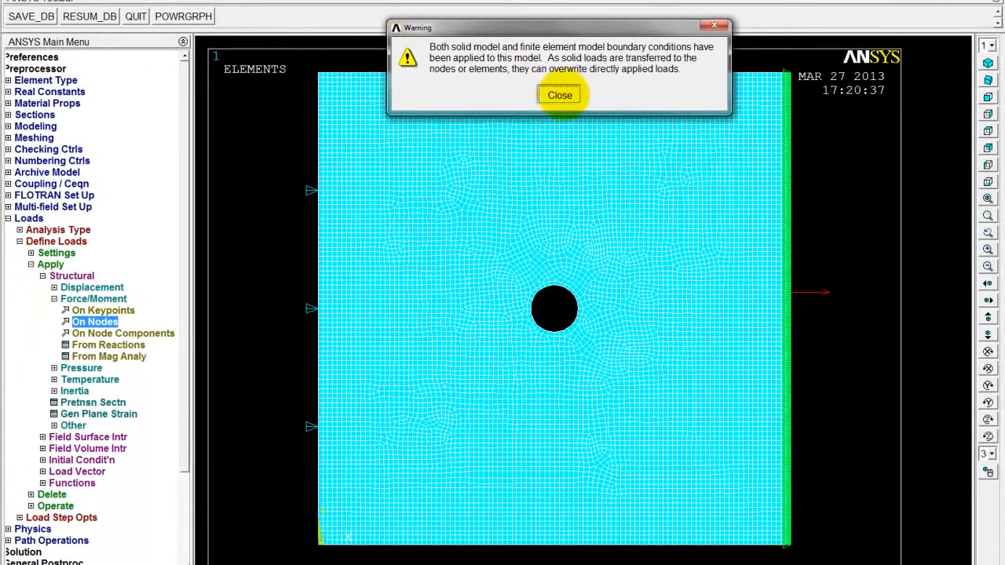
{"action": "left_click", "coordinate": [559, 94]}
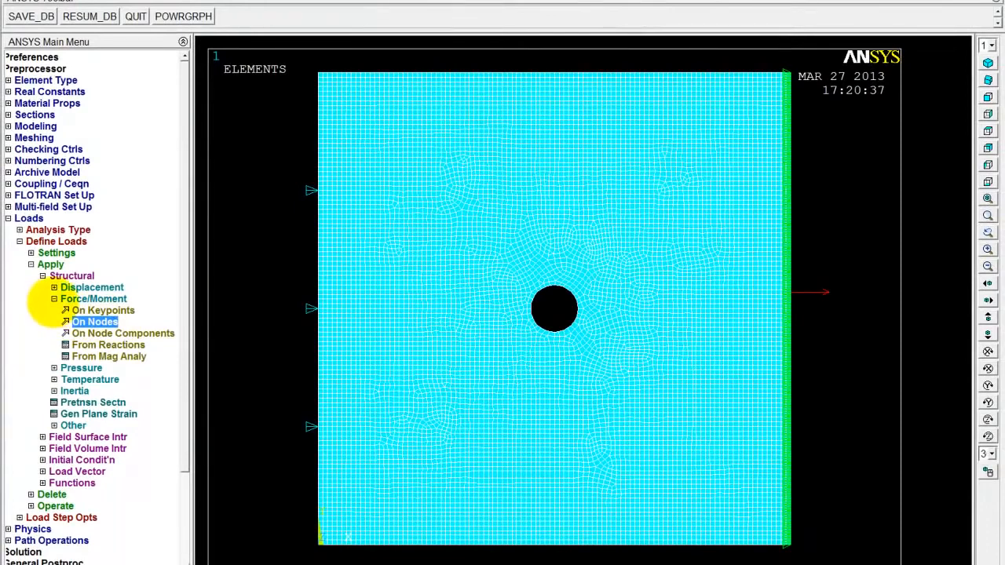
{"action": "left_click", "coordinate": [53, 299]}
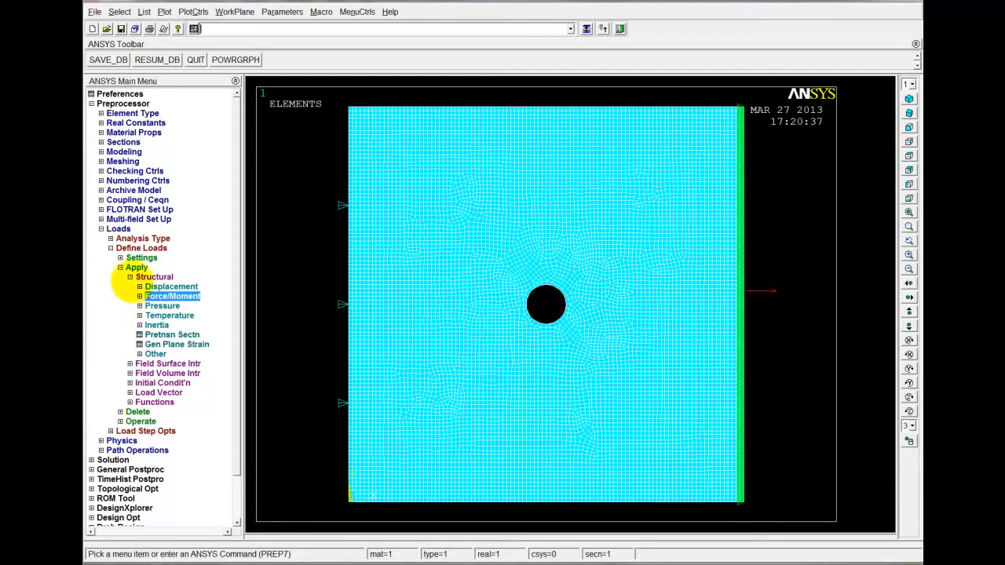
Constrain the UY displacement of the node at the middle of the plate's left edge
{"action": "left_click", "coordinate": [160, 285]}
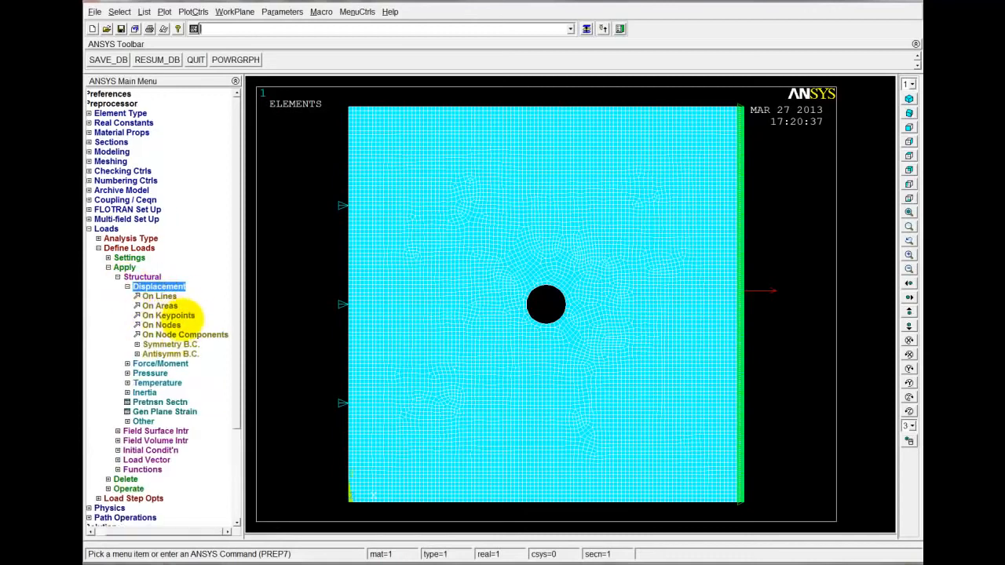
{"action": "left_click", "coordinate": [169, 324]}
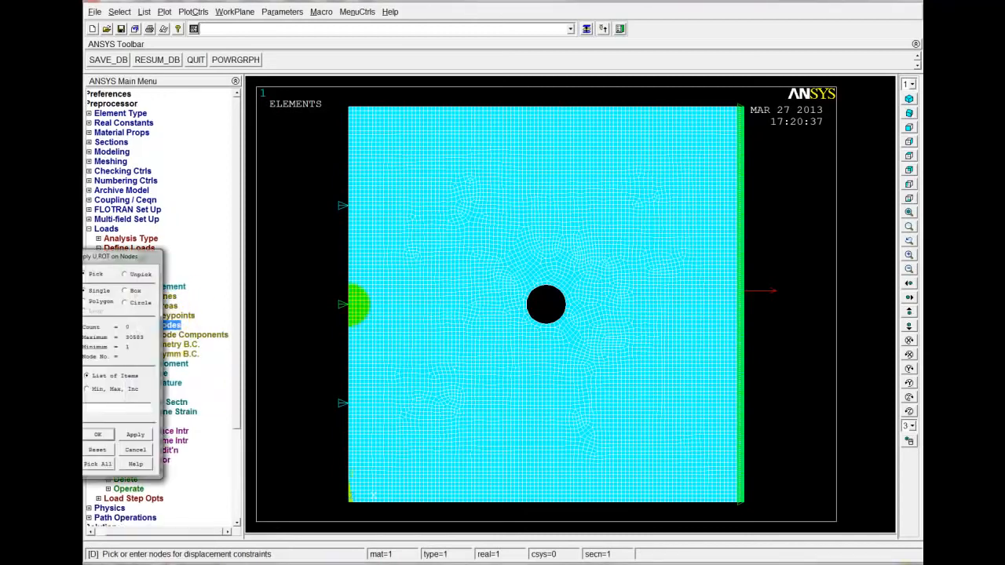
{"action": "left_click", "coordinate": [98, 434]}
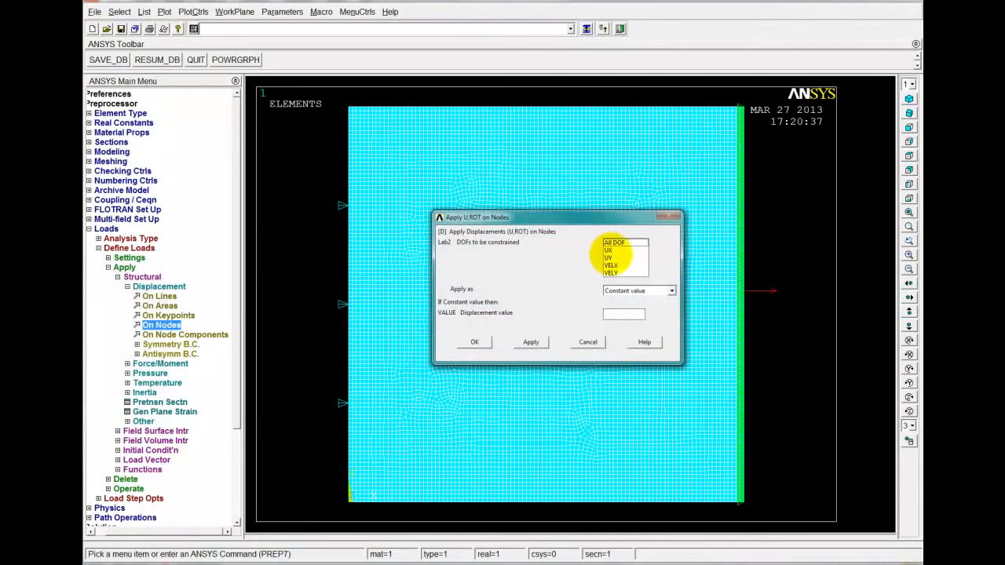
{"action": "left_click", "coordinate": [474, 342]}
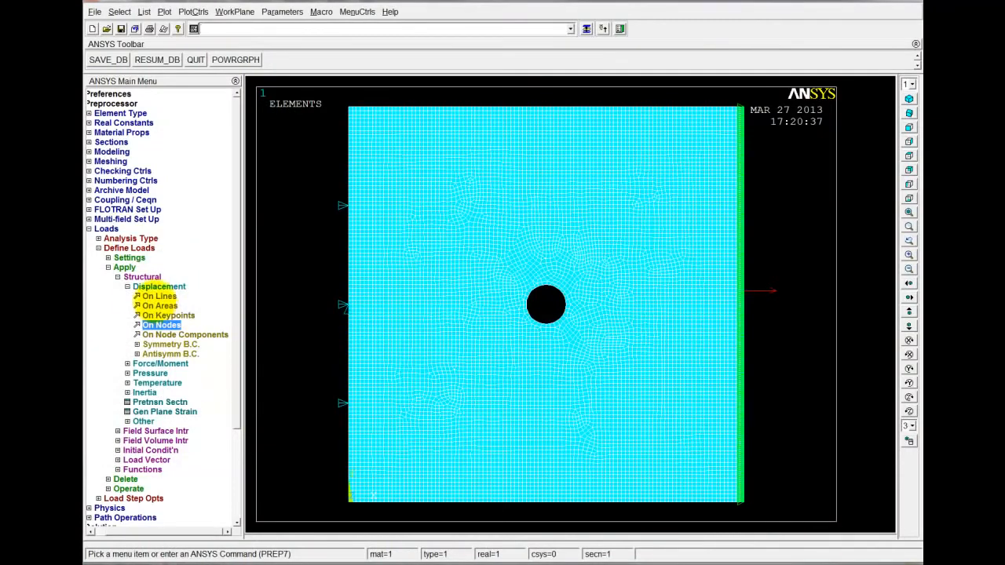
{"action": "left_click", "coordinate": [127, 287]}
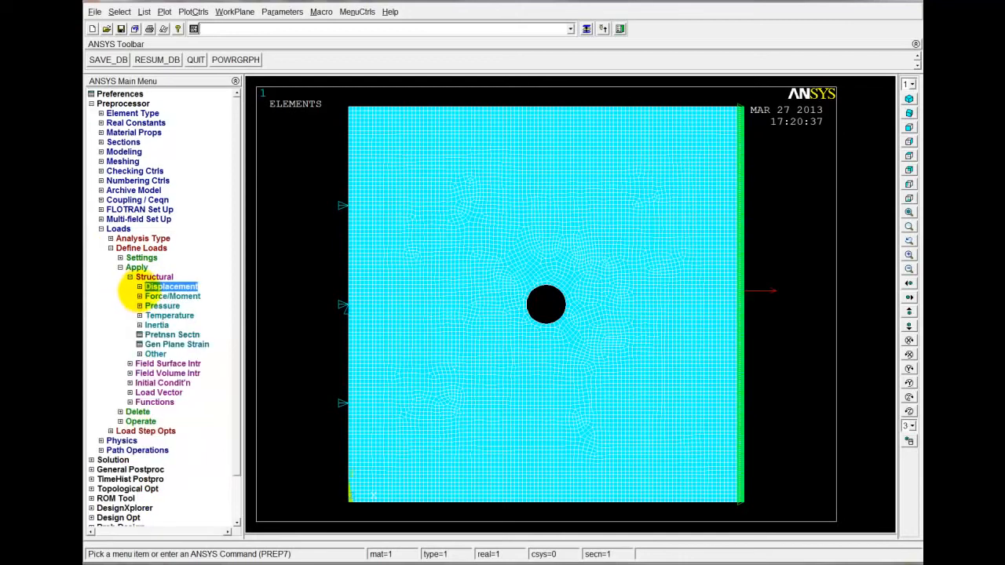
{"action": "left_click", "coordinate": [129, 277]}
{"action": "left_click", "coordinate": [120, 267]}
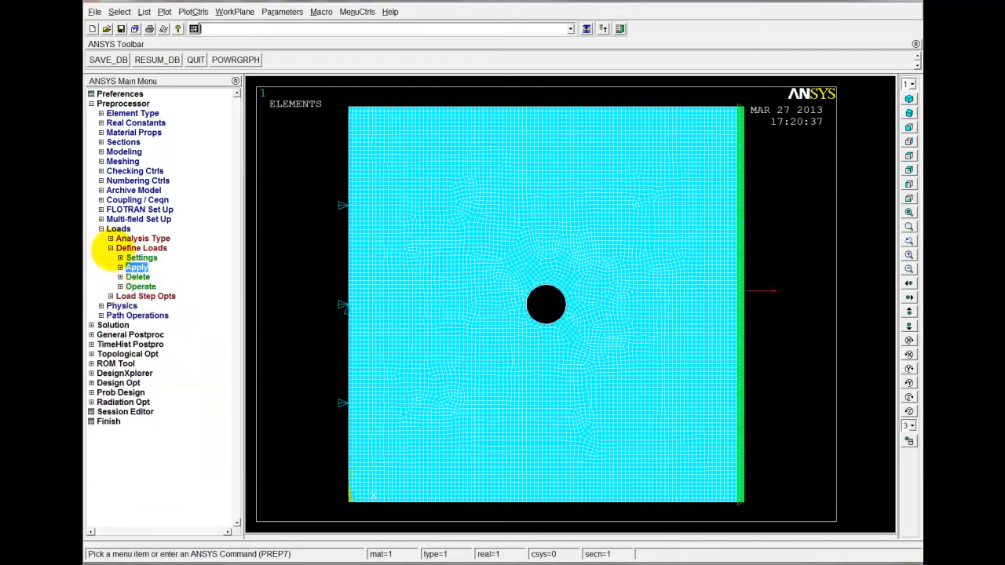
{"action": "left_click", "coordinate": [111, 248]}
{"action": "left_click", "coordinate": [101, 228]}
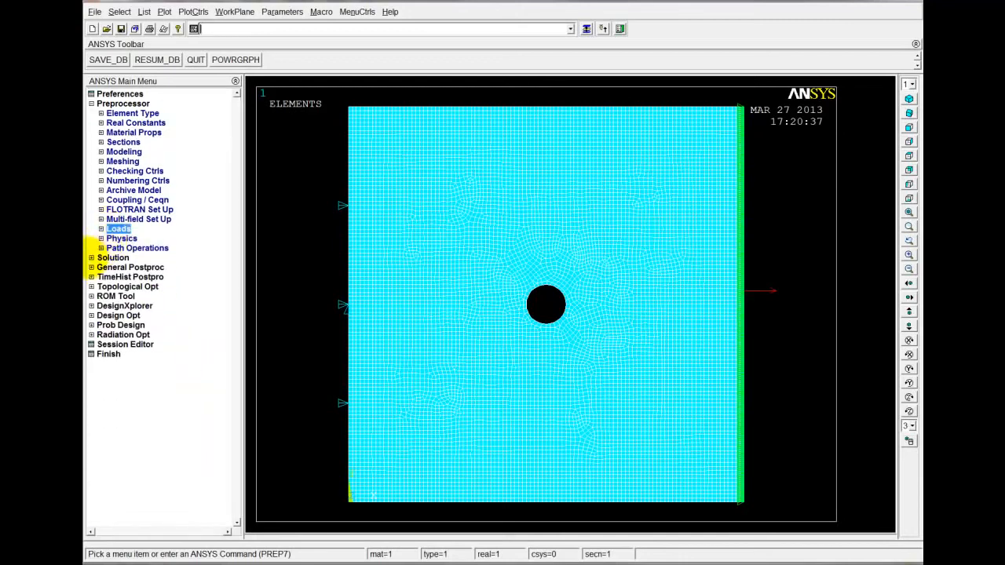
Solve the current load step for the constrained and loaded plate, dismissing the status listing and the completion note
{"action": "left_click", "coordinate": [93, 257]}
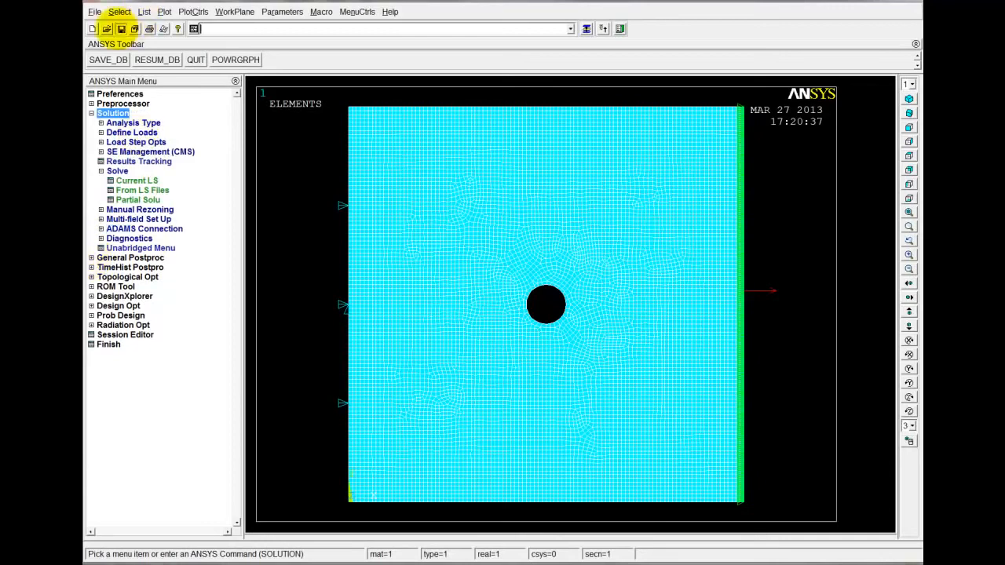
{"action": "left_click", "coordinate": [137, 180]}
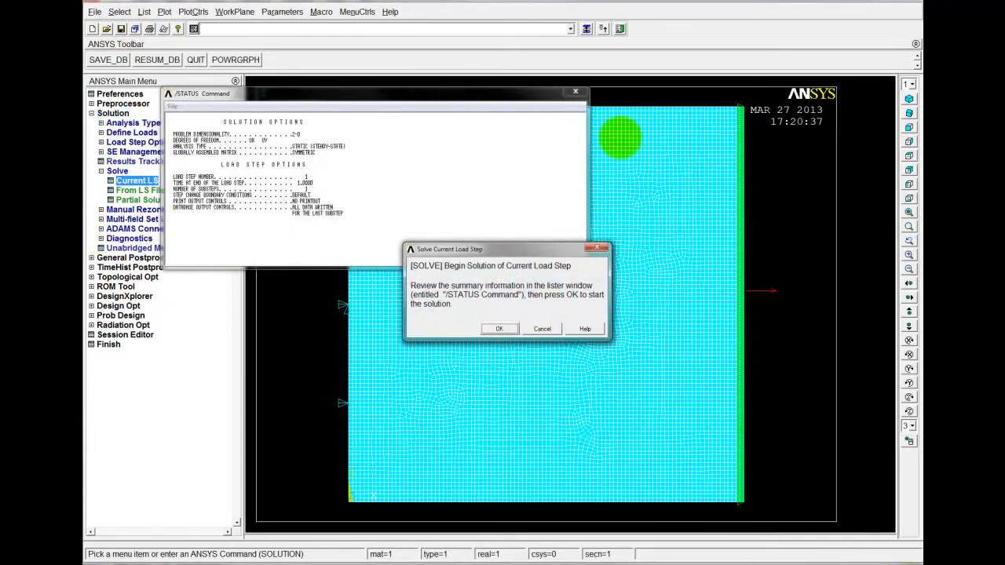
{"action": "left_click", "coordinate": [576, 92]}
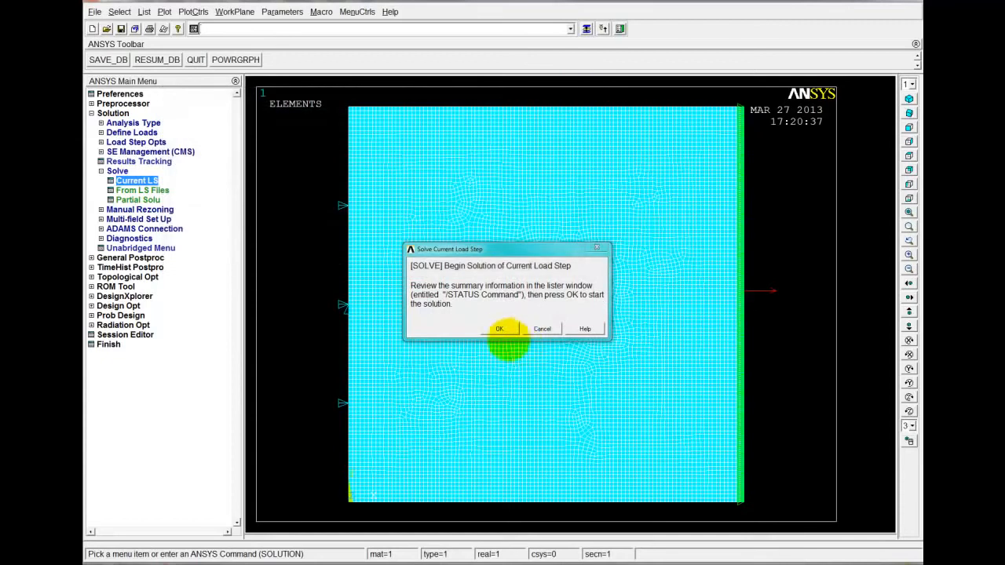
{"action": "left_click", "coordinate": [496, 328]}
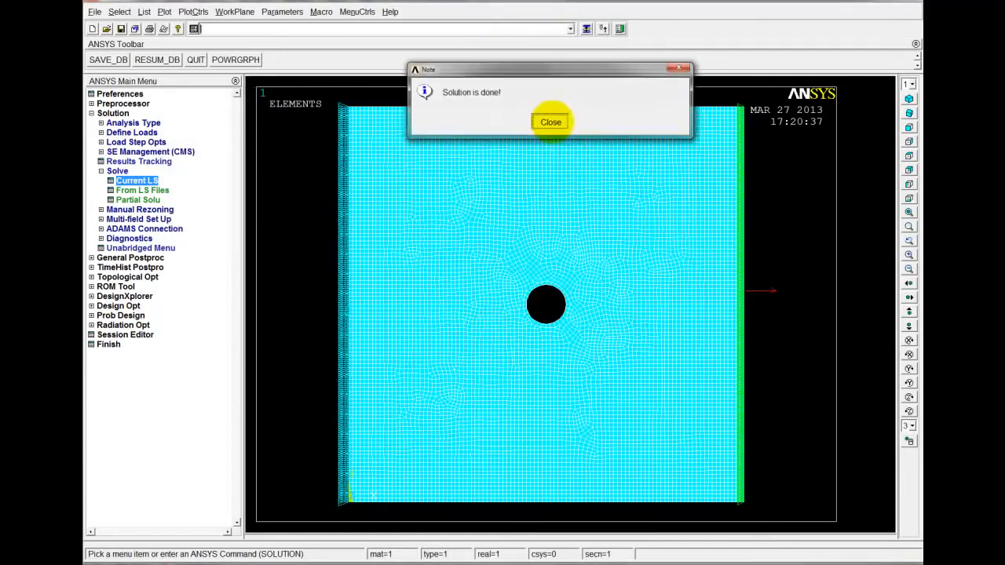
{"action": "left_click", "coordinate": [550, 122]}
{"action": "left_click", "coordinate": [100, 170]}
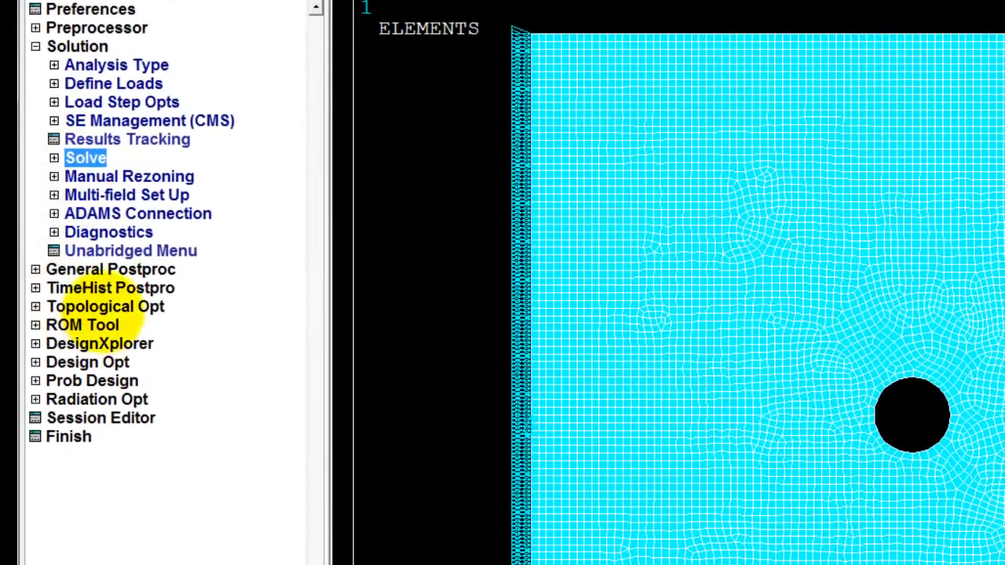
Plot the plate's deformed shape together with its undeformed edge
{"action": "left_click", "coordinate": [55, 271]}
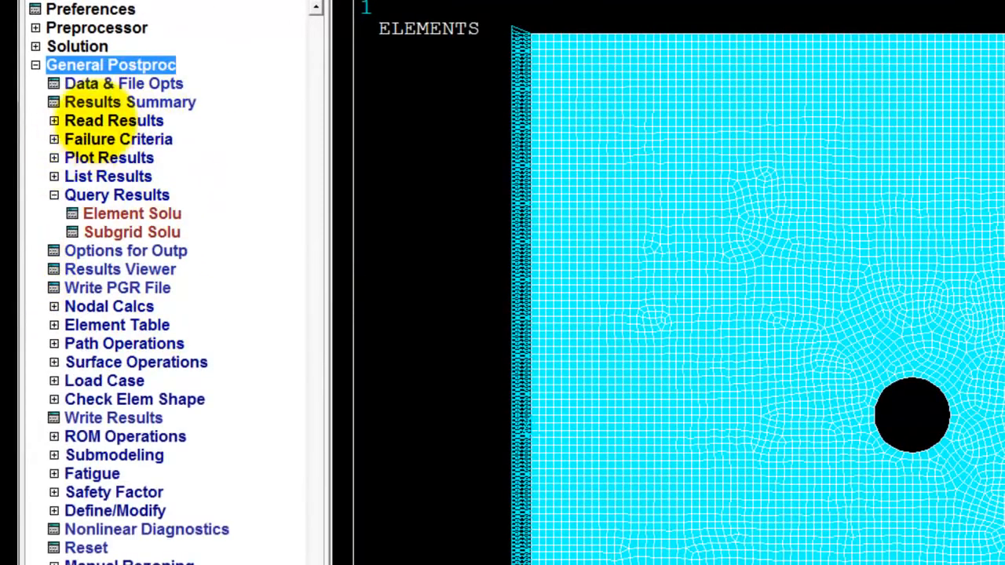
{"action": "left_click", "coordinate": [70, 157]}
{"action": "left_click", "coordinate": [145, 176]}
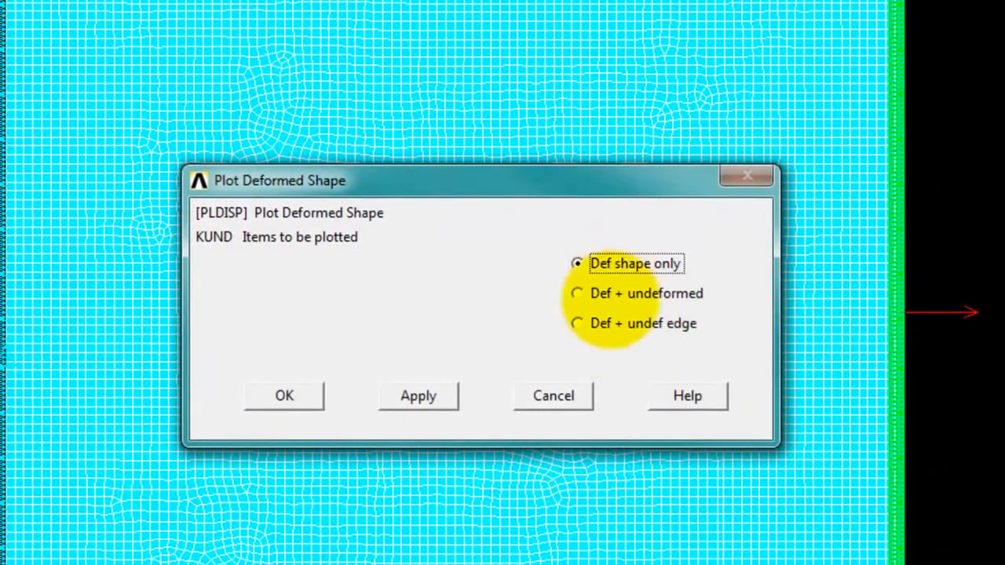
{"action": "left_click", "coordinate": [578, 322]}
{"action": "left_click", "coordinate": [292, 396]}
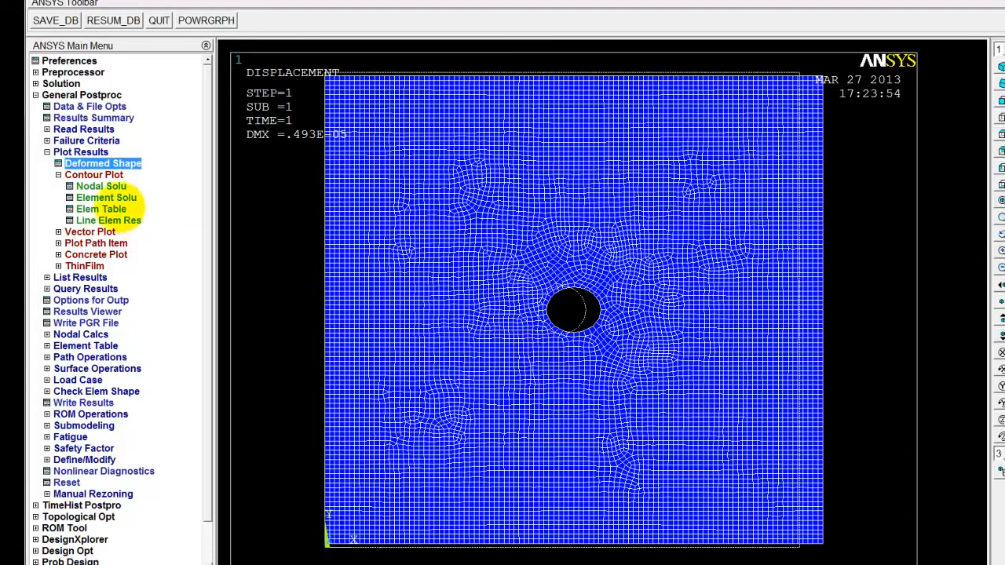
Plot nodal solution contours of the X-component of stress, showing the deformed shape only
{"action": "left_click", "coordinate": [101, 186]}
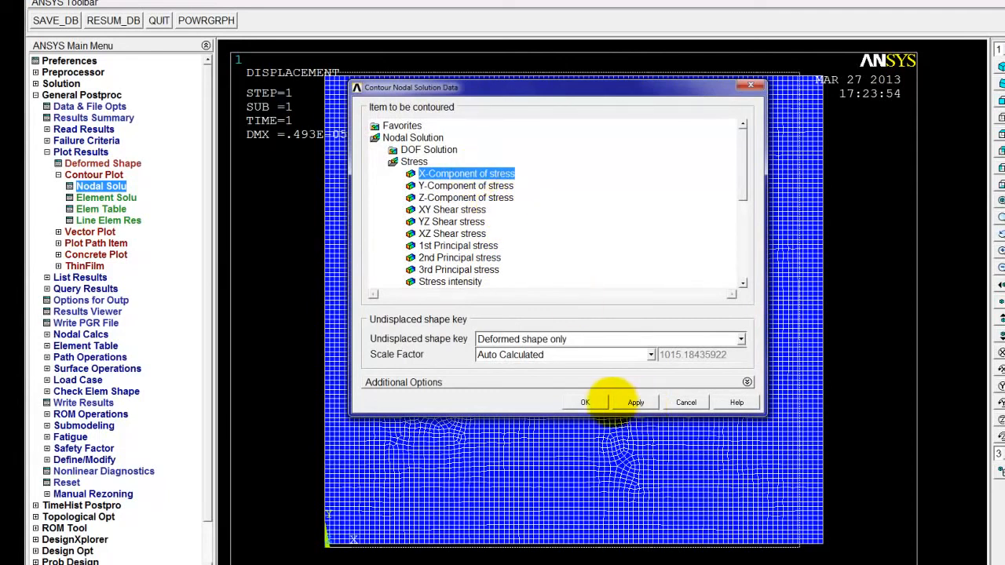
{"action": "left_click", "coordinate": [584, 402]}
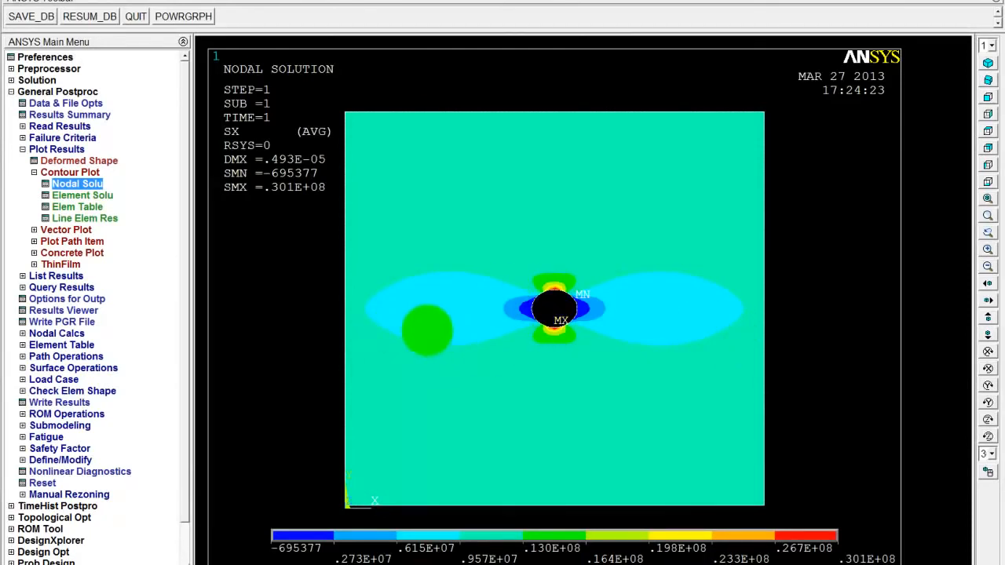
{"action": "left_click", "coordinate": [34, 172]}
{"action": "left_click", "coordinate": [23, 149]}
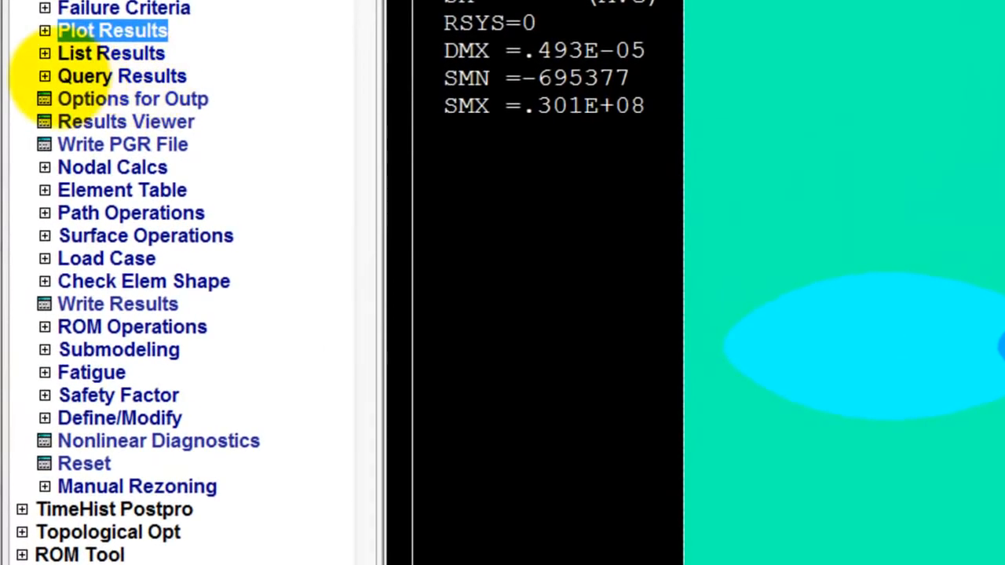
Query the subgrid X-direction stress SX at nodes around the hole's upper and lower edges, and return to the full plate view
{"action": "left_click", "coordinate": [86, 76]}
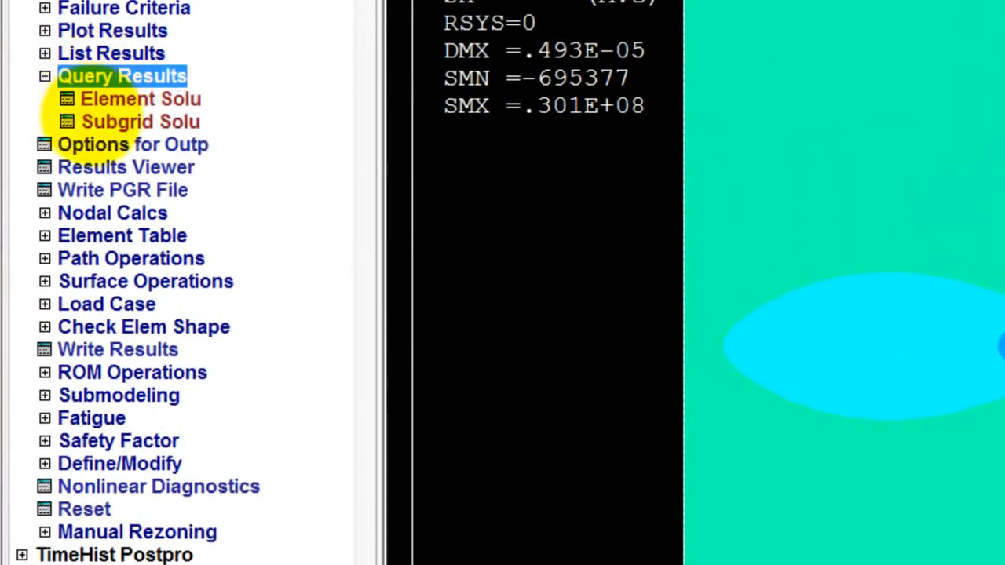
{"action": "left_click", "coordinate": [88, 120]}
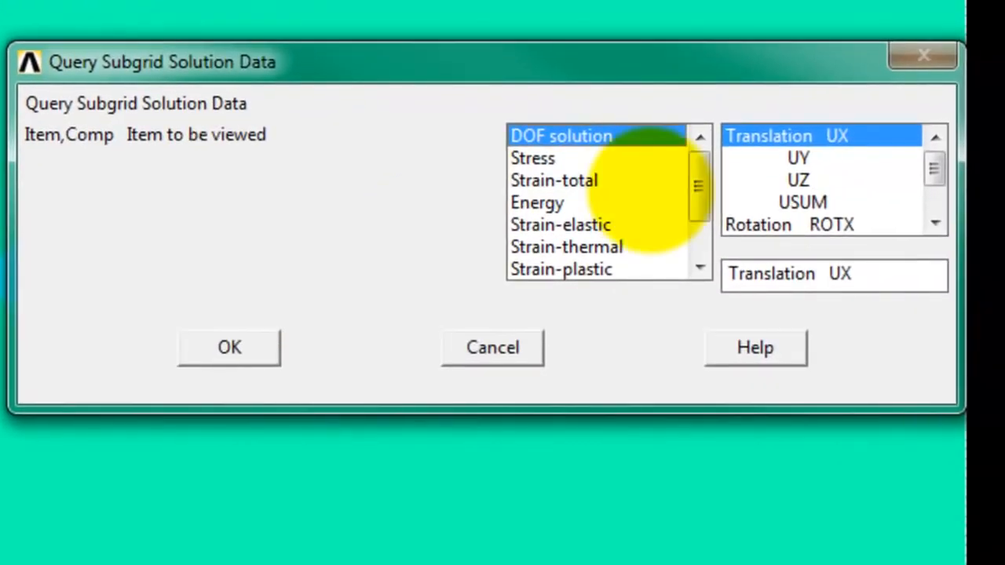
{"action": "left_click", "coordinate": [565, 158]}
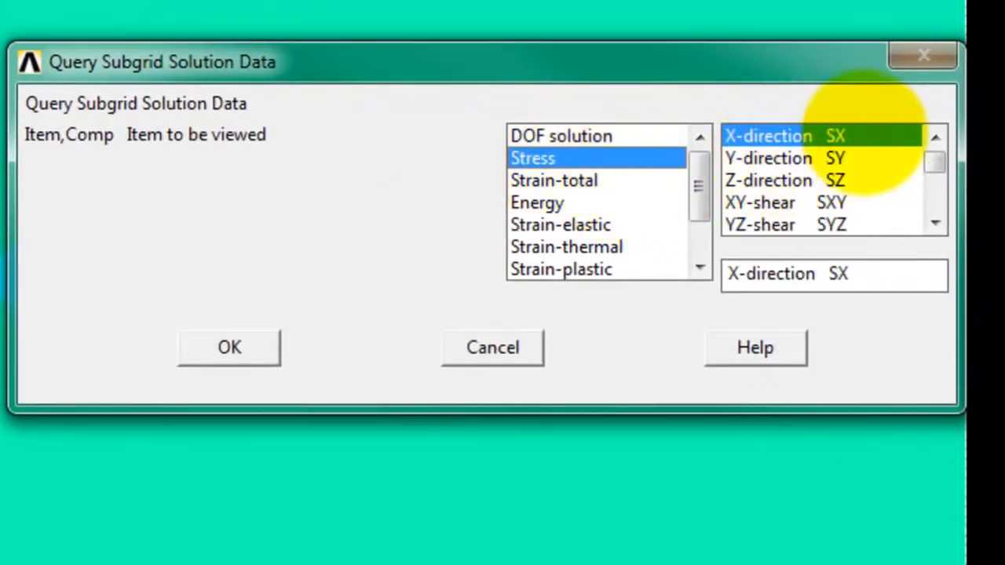
{"action": "left_click", "coordinate": [239, 348]}
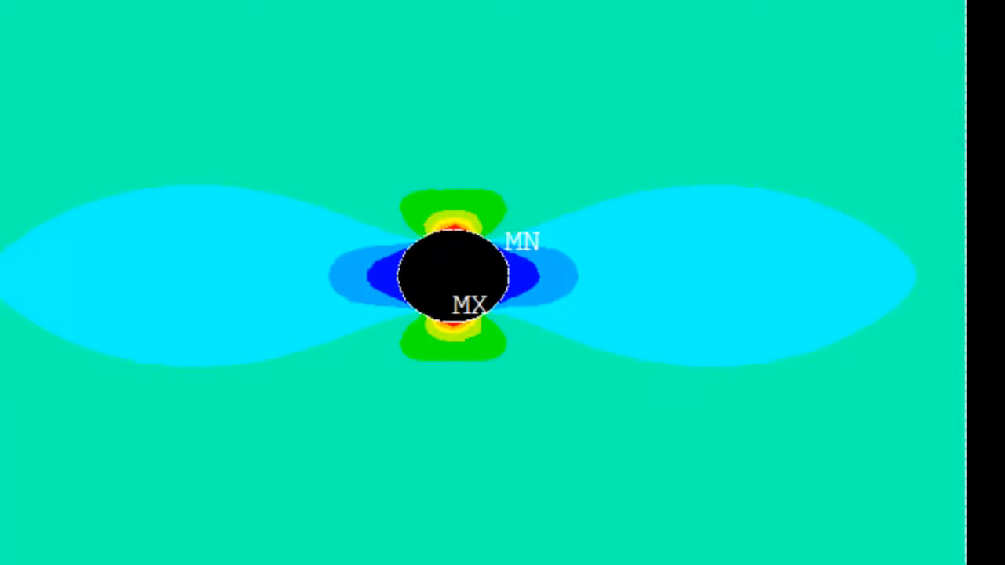
{"action": "scroll", "coordinate": [453, 276], "scroll_direction": "up", "scroll_amount": 6}
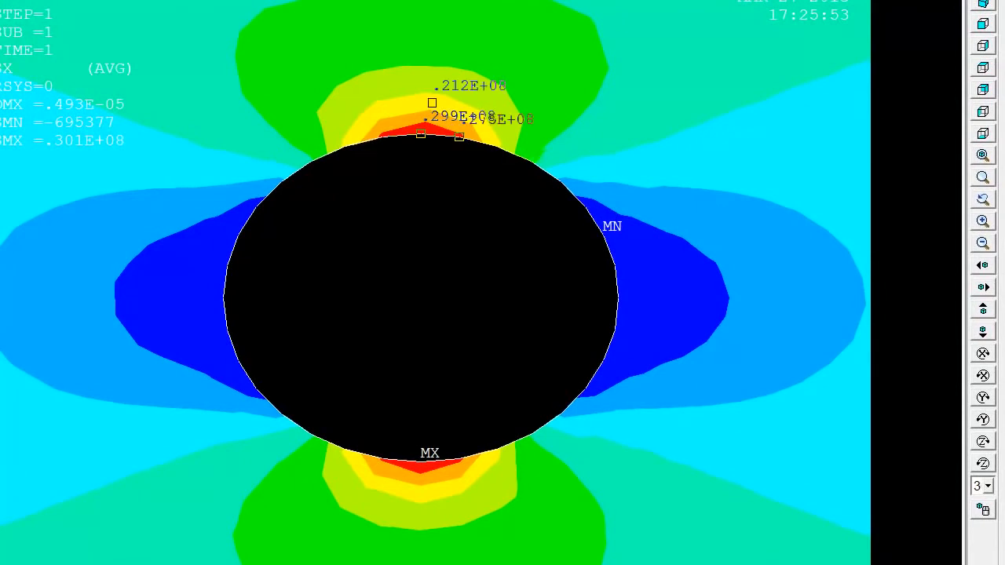
{"action": "left_click", "coordinate": [530, 161]}
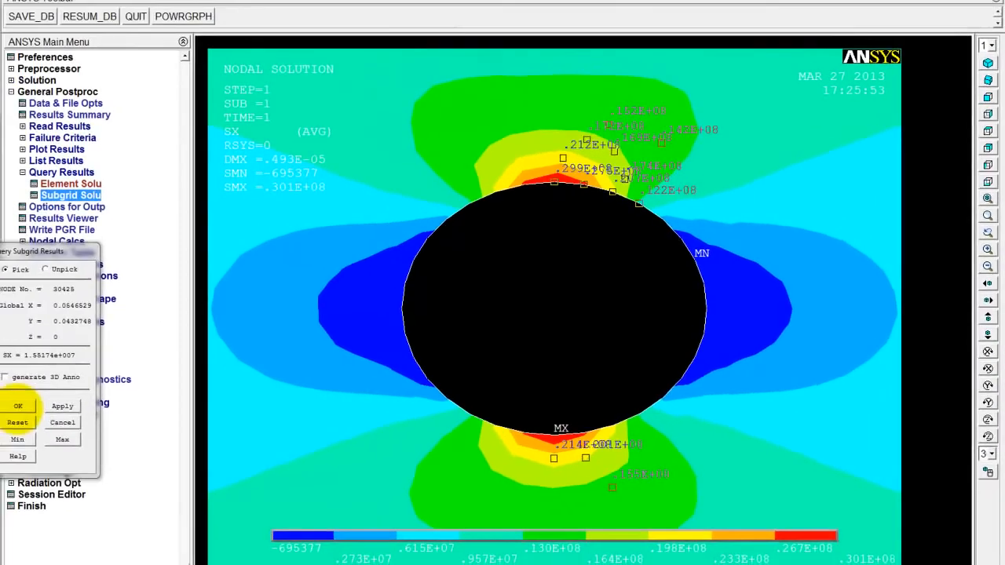
{"action": "left_click", "coordinate": [18, 407]}
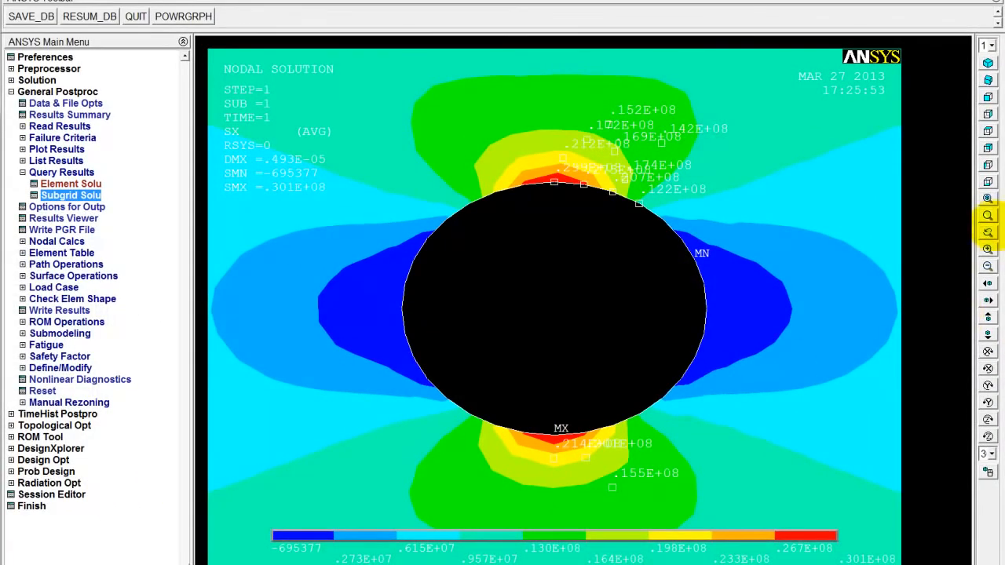
{"action": "left_click", "coordinate": [988, 265]}
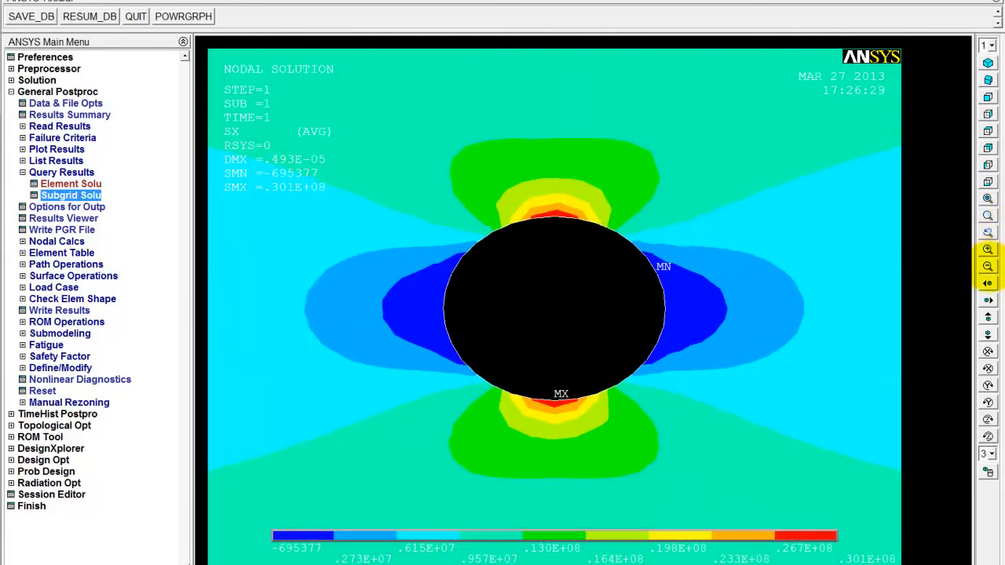
{"action": "left_click", "coordinate": [987, 198]}
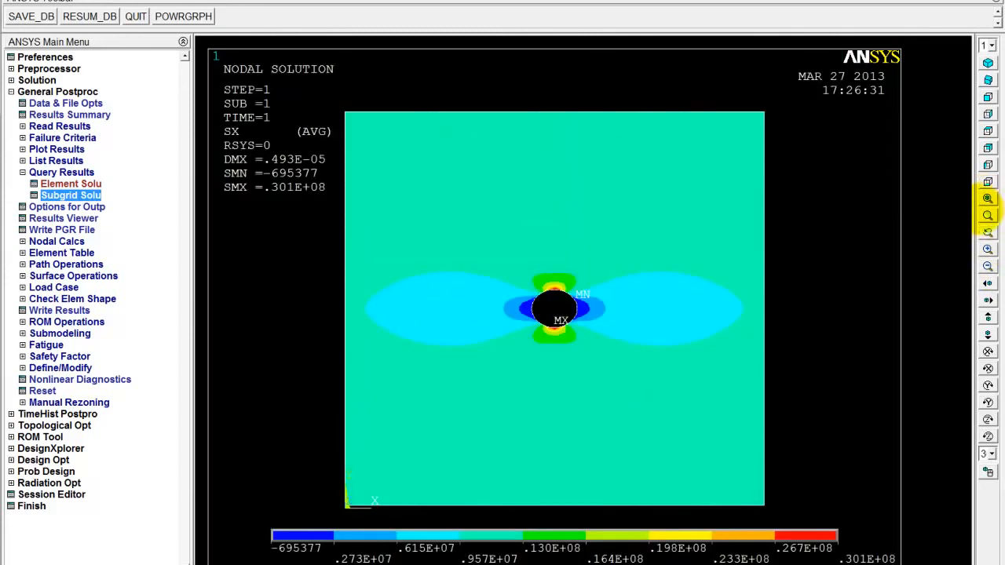